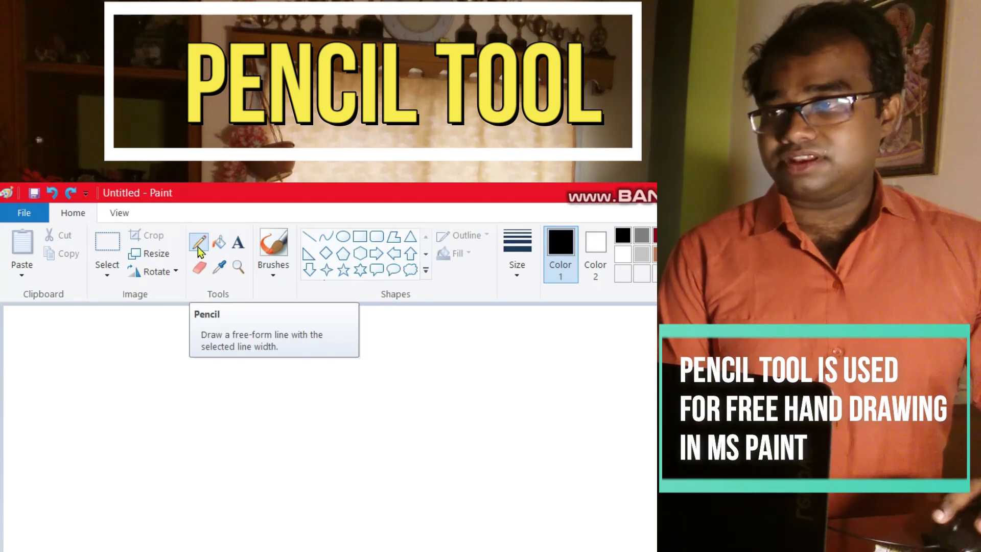
- Choose the Pencil tool and set its line width to 3px
{"action": "left_click", "coordinate": [200, 252]}
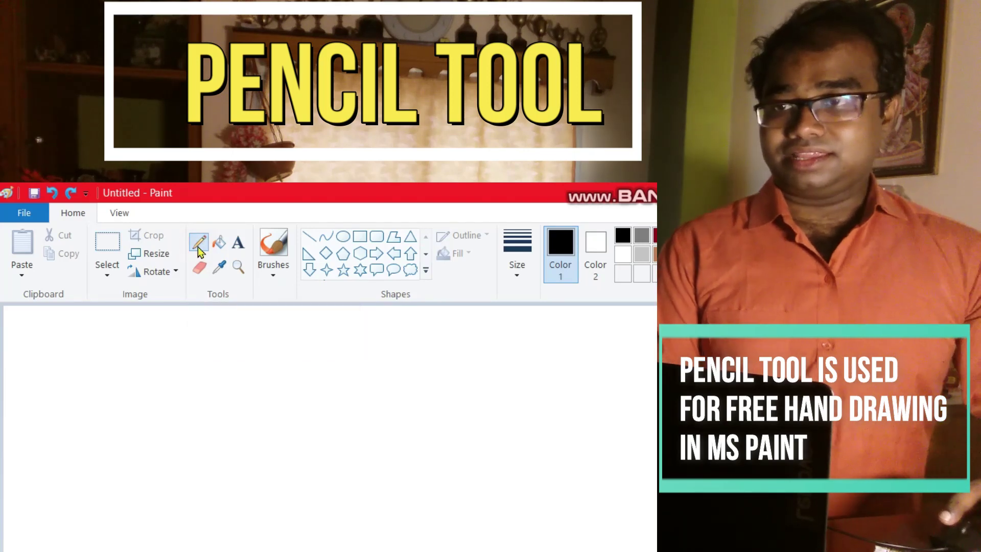
{"action": "left_click", "coordinate": [517, 274]}
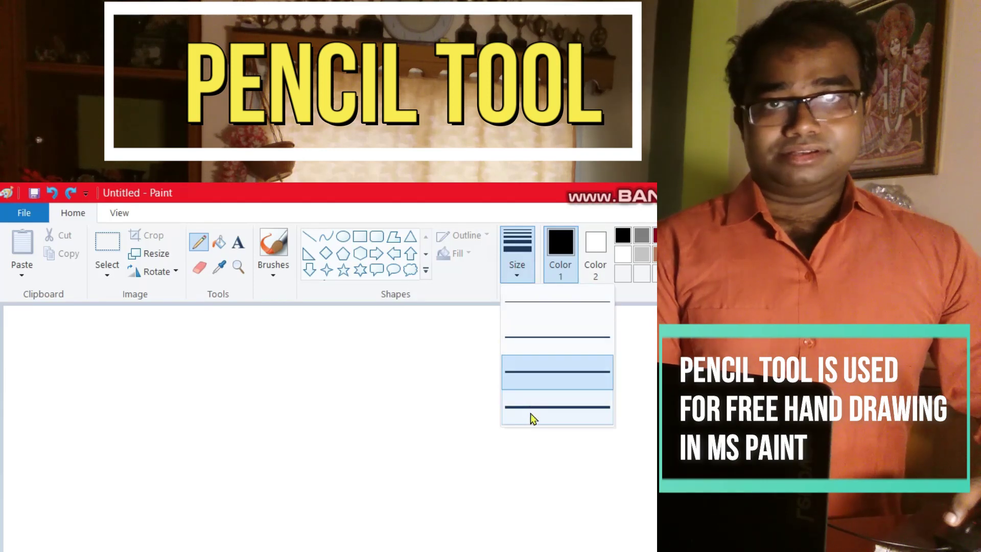
{"action": "left_click", "coordinate": [541, 364]}
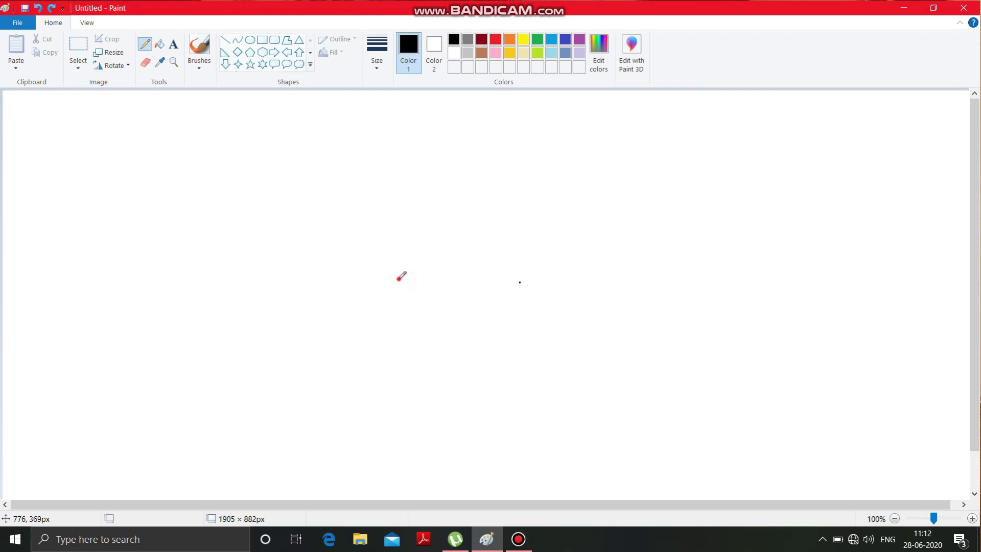
- Draw the round flower centre, then the top and right-hand petals outlined in pencil
{"action": "left_click_drag", "start_coordinate": [399, 279], "coordinate": [399, 274]}
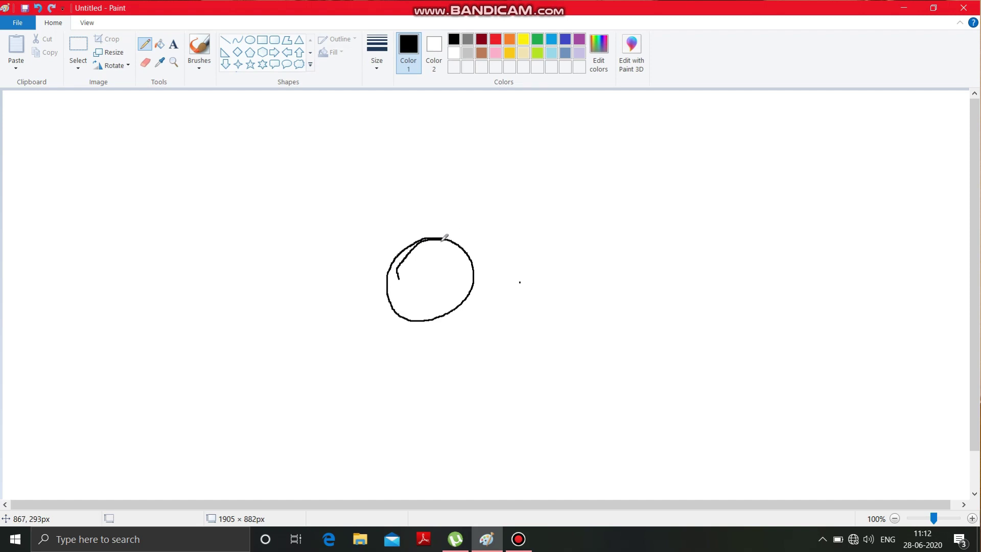
{"action": "left_click_drag", "start_coordinate": [410, 243], "coordinate": [383, 220]}
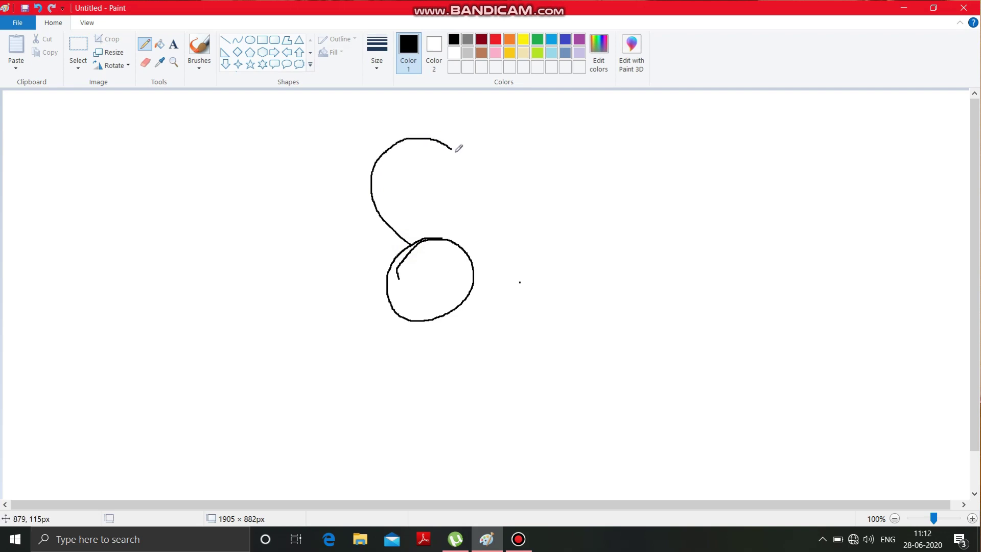
{"action": "left_click_drag", "start_coordinate": [456, 150], "coordinate": [471, 193]}
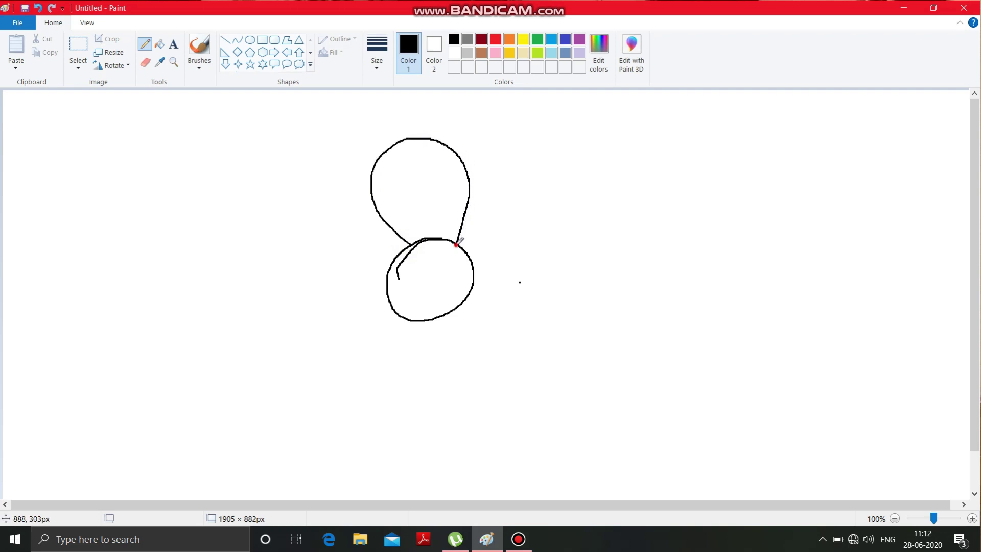
{"action": "left_click_drag", "start_coordinate": [457, 245], "coordinate": [456, 242]}
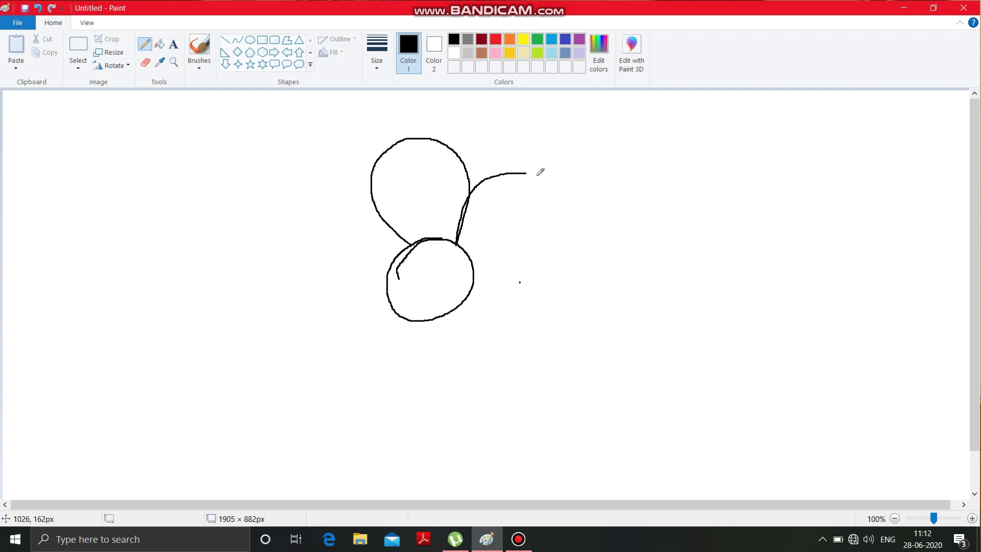
{"action": "left_click_drag", "start_coordinate": [527, 174], "coordinate": [555, 194]}
{"action": "left_click_drag", "start_coordinate": [527, 252], "coordinate": [475, 280]}
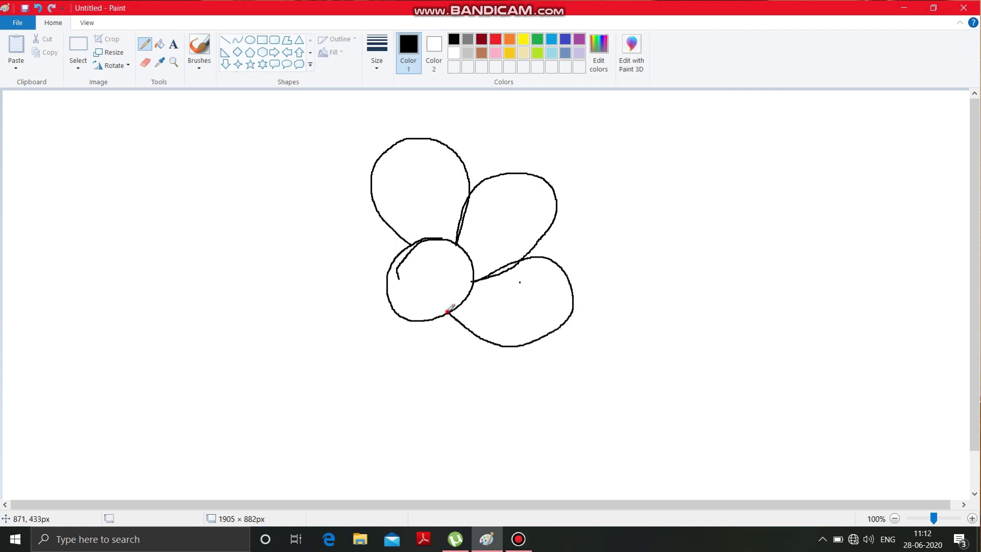
- Draw the bottom, lower-left and left petals, closing each against the centre circle
{"action": "left_click_drag", "start_coordinate": [448, 312], "coordinate": [458, 316]}
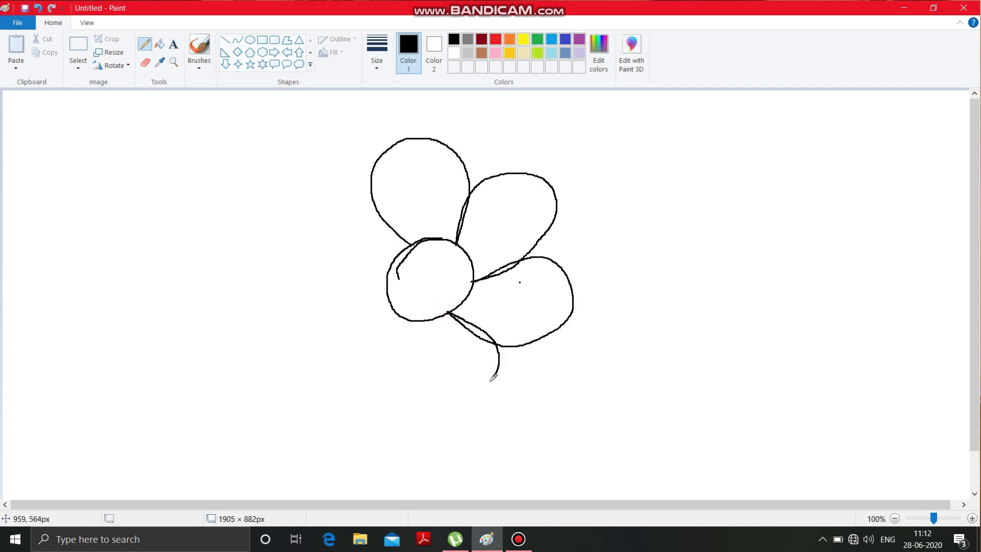
{"action": "mouse_move", "coordinate": [493, 378]}
{"action": "left_mouse_down"}
{"action": "mouse_move", "coordinate": [468, 402]}
{"action": "mouse_move", "coordinate": [407, 358]}
{"action": "left_mouse_up"}
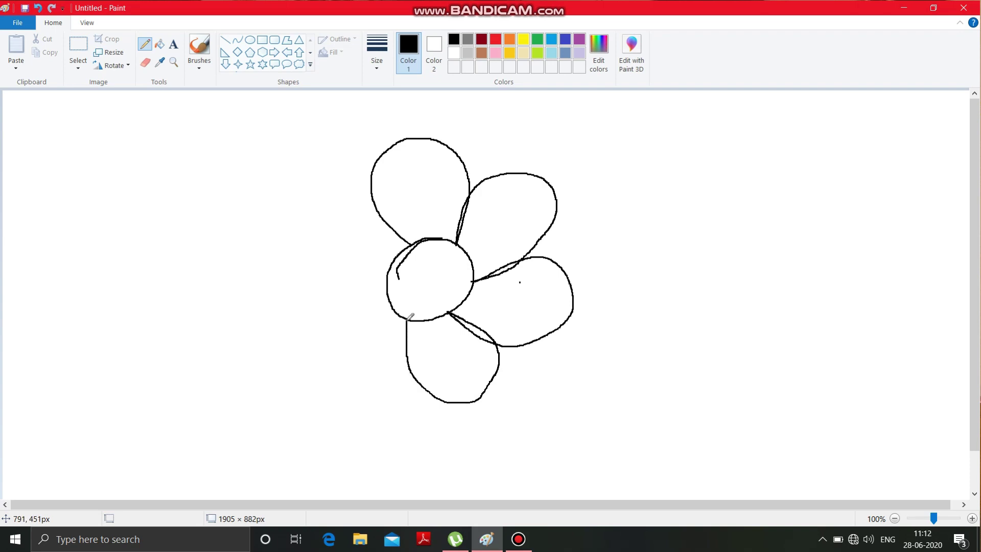
{"action": "left_click_drag", "start_coordinate": [408, 319], "coordinate": [407, 321]}
{"action": "mouse_move", "coordinate": [406, 359]}
{"action": "left_mouse_down"}
{"action": "mouse_move", "coordinate": [366, 396]}
{"action": "mouse_move", "coordinate": [338, 383]}
{"action": "mouse_move", "coordinate": [333, 360]}
{"action": "left_mouse_up"}
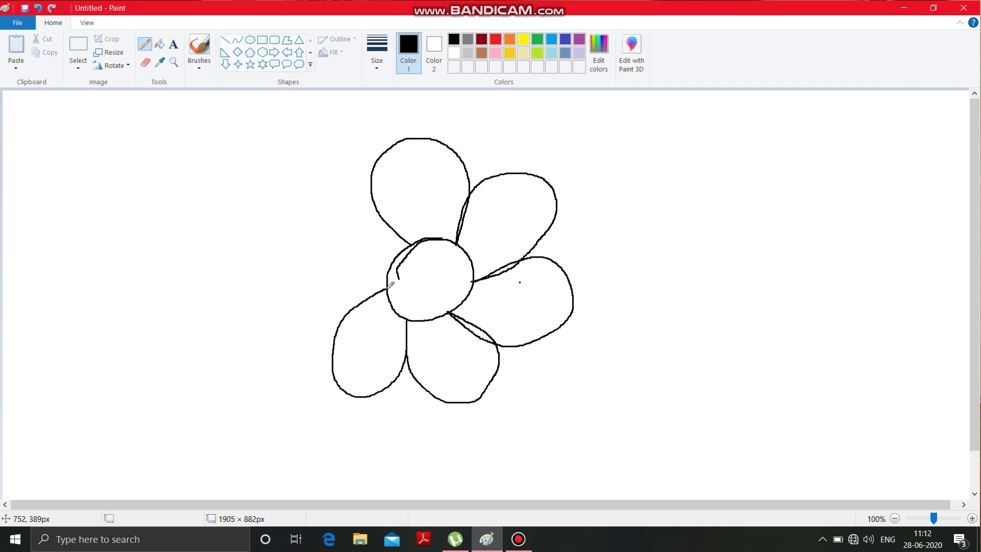
{"action": "left_click_drag", "start_coordinate": [387, 289], "coordinate": [370, 294]}
{"action": "left_click_drag", "start_coordinate": [308, 243], "coordinate": [355, 221]}
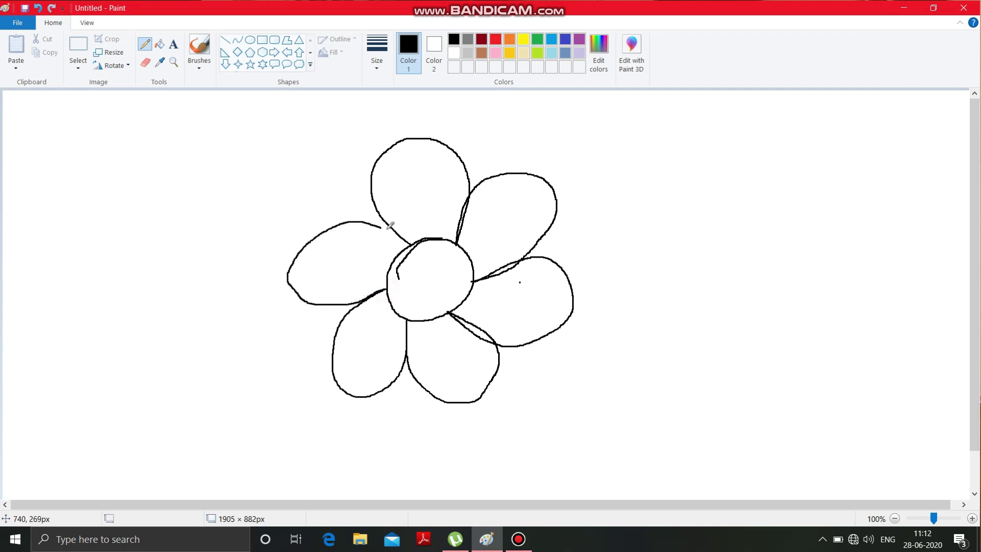
{"action": "left_click_drag", "start_coordinate": [407, 238], "coordinate": [415, 245]}
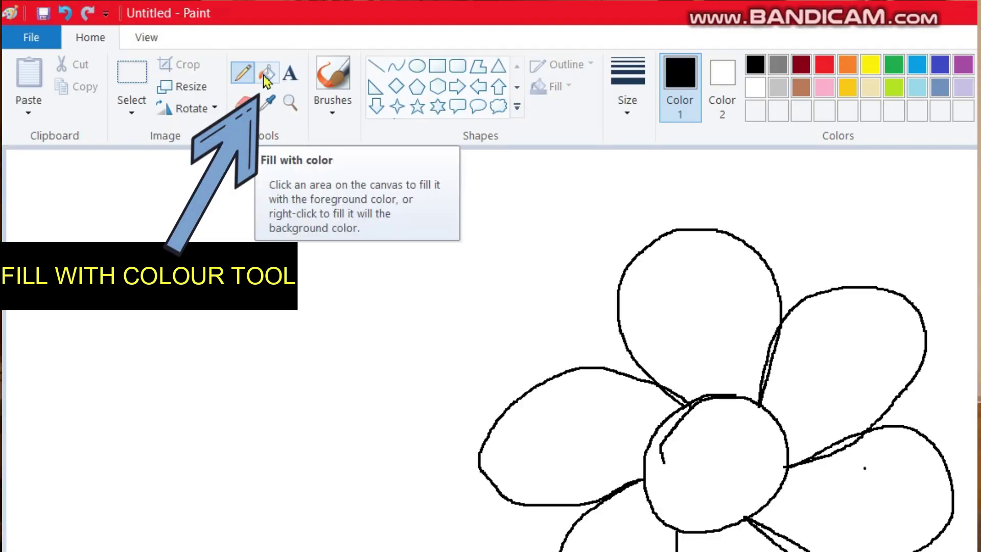
- With the fill bucket and Red, fill the top, right, bottom and left petals one by one
{"action": "left_click", "coordinate": [266, 77]}
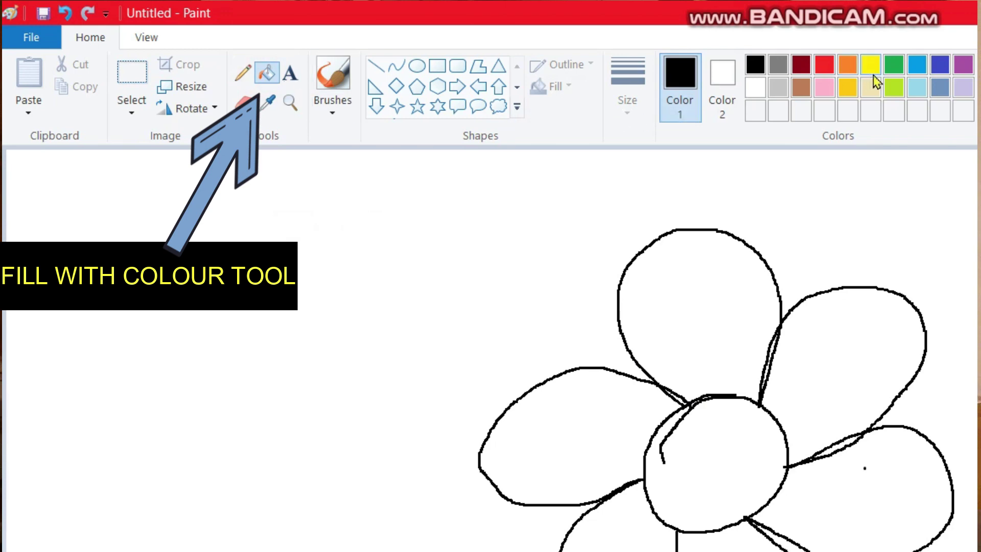
{"action": "left_click", "coordinate": [827, 69]}
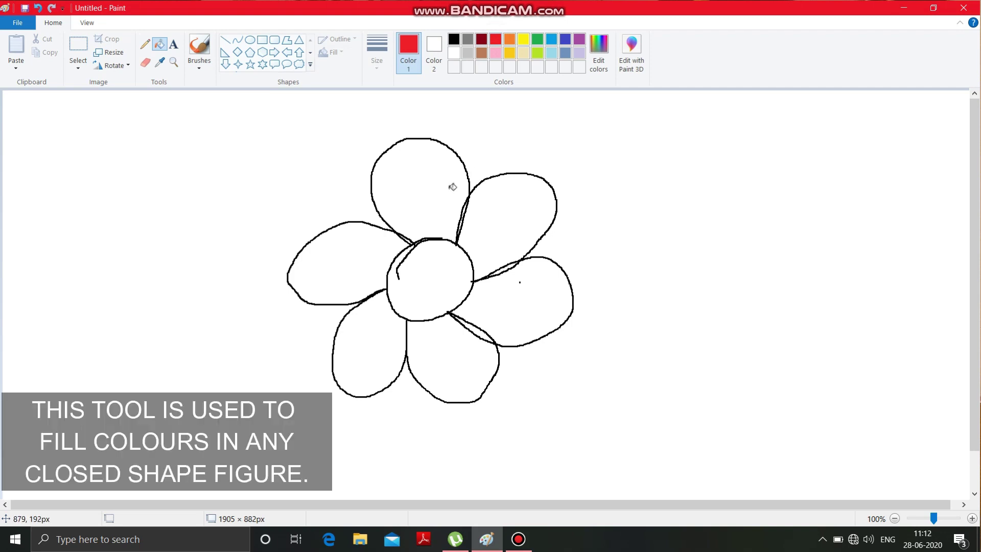
{"action": "left_click", "coordinate": [449, 188]}
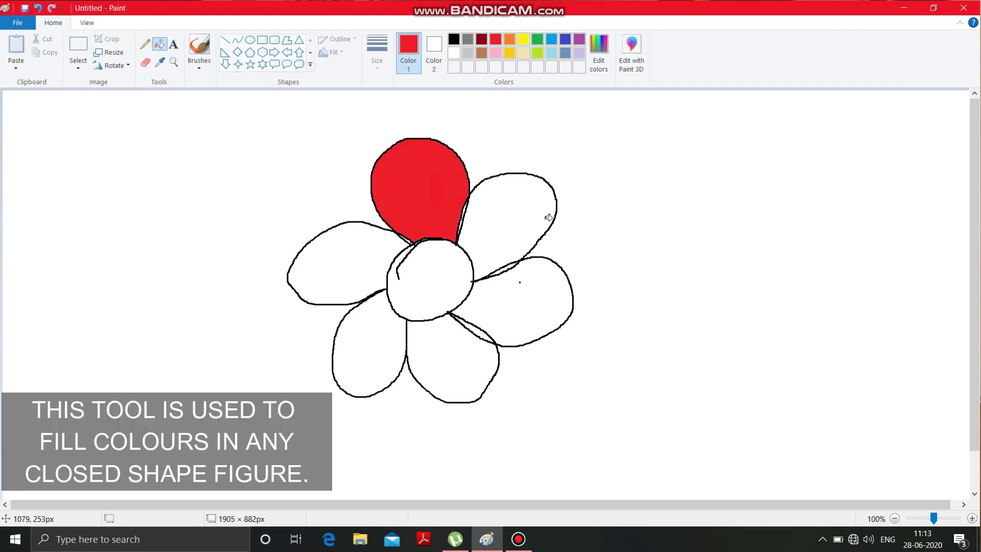
{"action": "left_click", "coordinate": [509, 214]}
{"action": "left_click", "coordinate": [525, 293]}
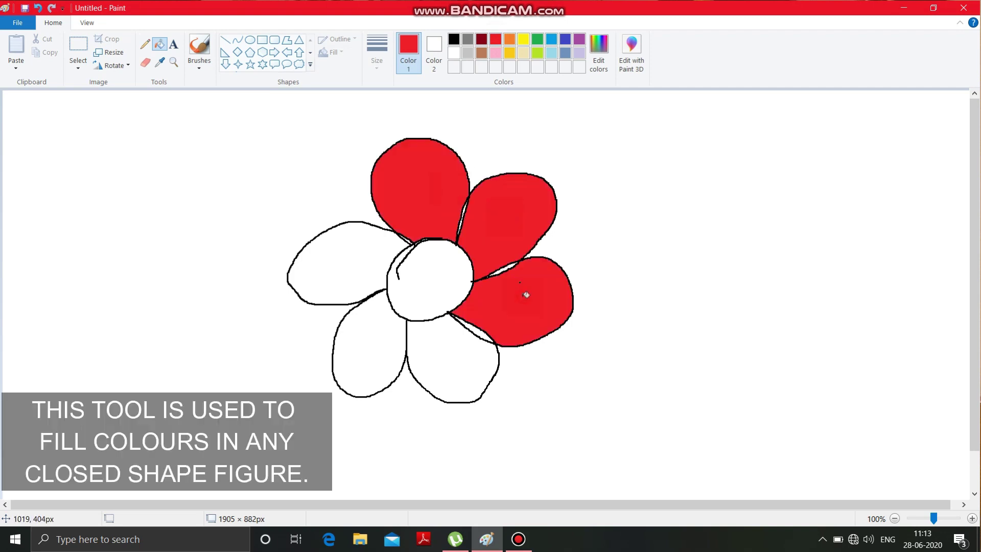
{"action": "left_click", "coordinate": [468, 347]}
{"action": "left_click", "coordinate": [353, 358]}
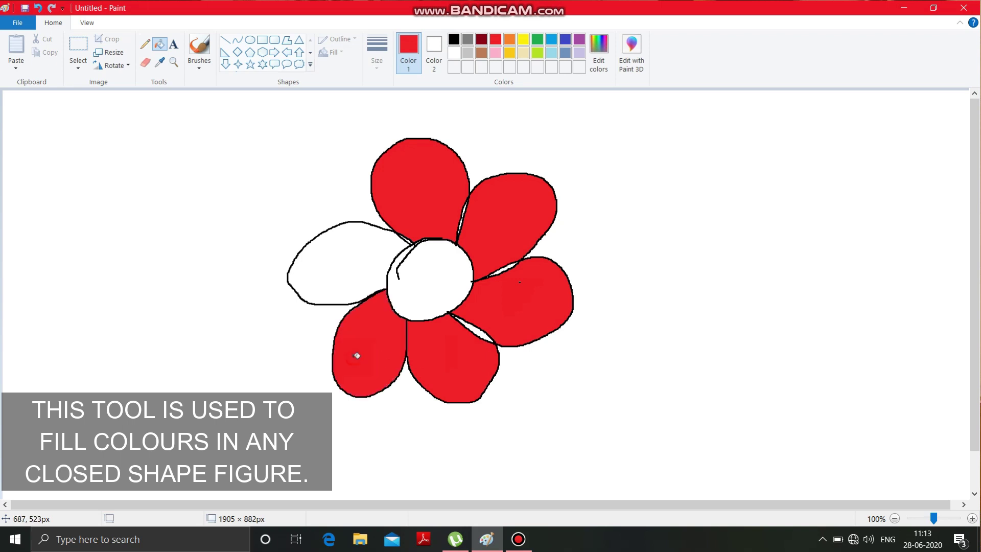
{"action": "left_click", "coordinate": [345, 253]}
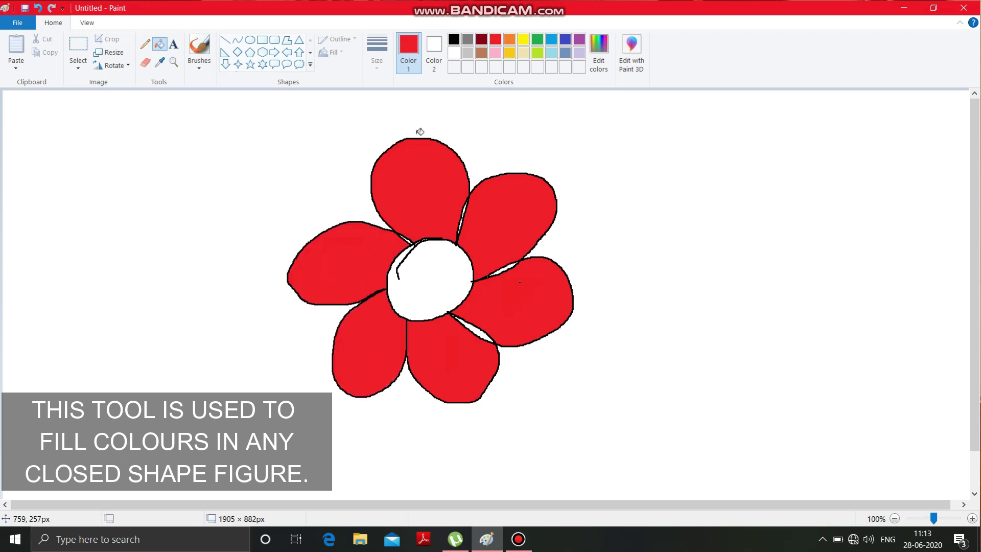
- Fill the centre circle yellow, then recolour the black flower outline orange
{"action": "left_click", "coordinate": [524, 40]}
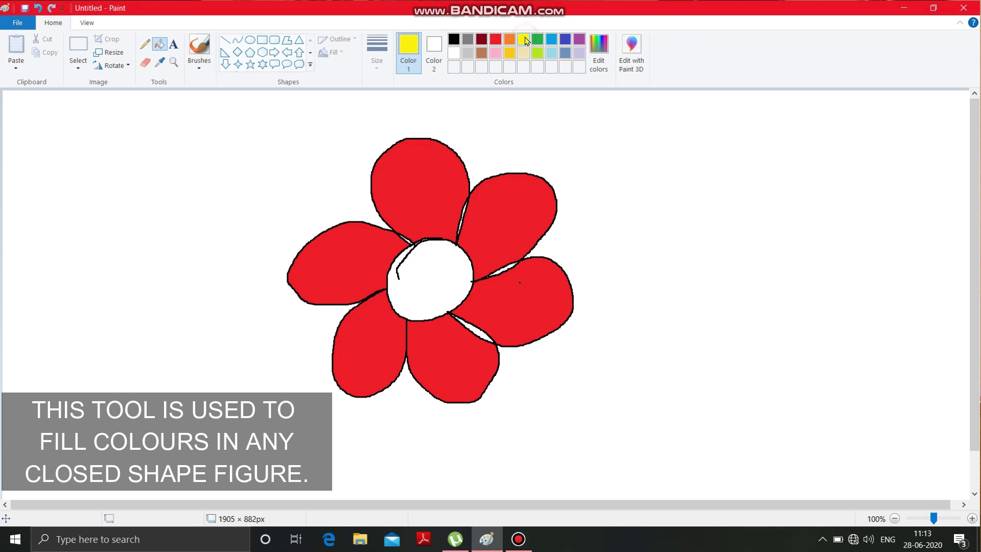
{"action": "left_click", "coordinate": [434, 270]}
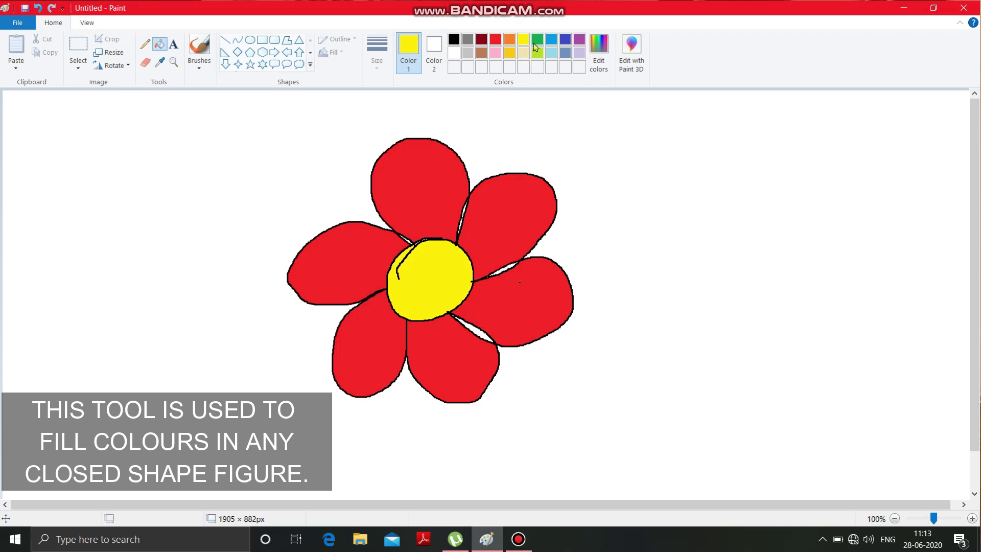
{"action": "left_click", "coordinate": [509, 41]}
{"action": "left_click", "coordinate": [467, 209]}
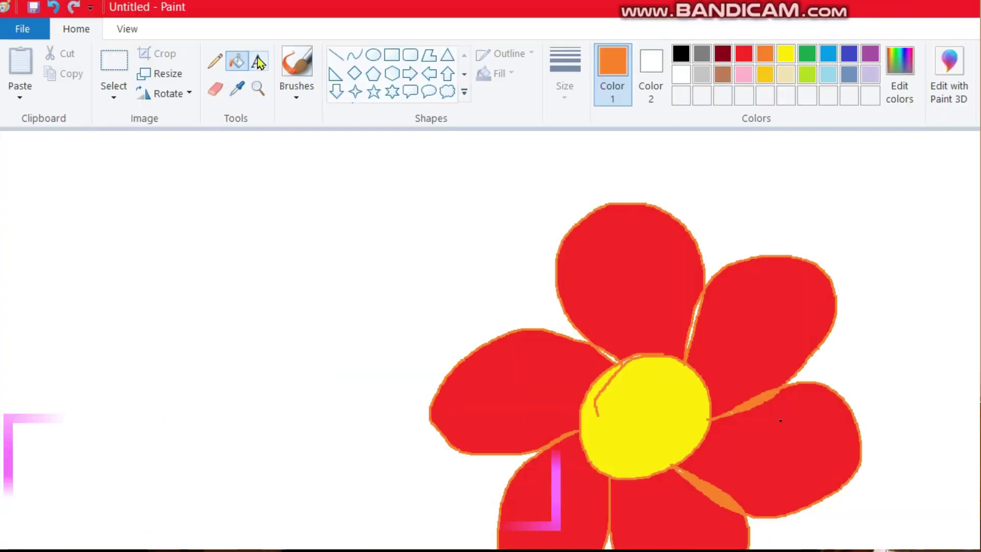
- Draw a text box below the flower, type YOUR NAME in black, and select the text
{"action": "left_click", "coordinate": [170, 39]}
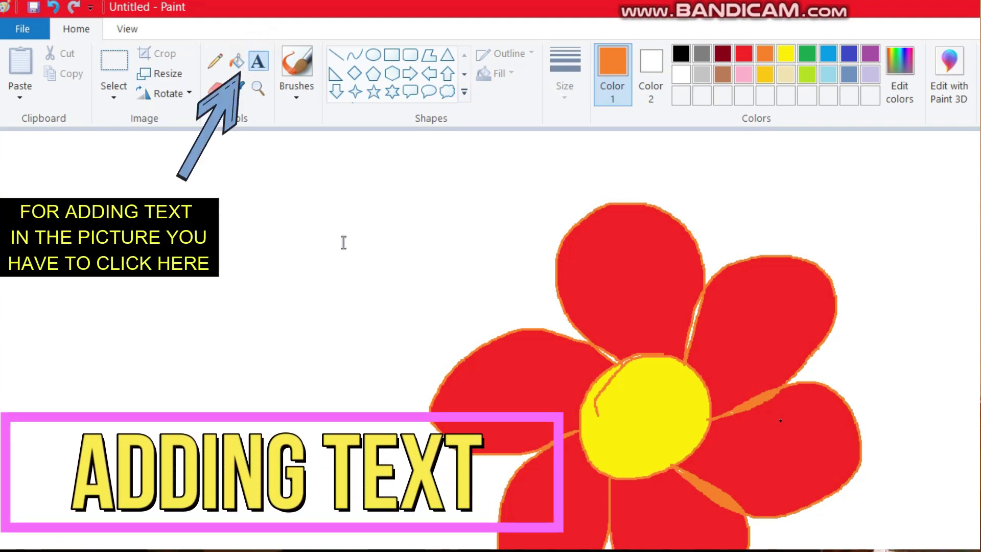
{"action": "left_click", "coordinate": [258, 62]}
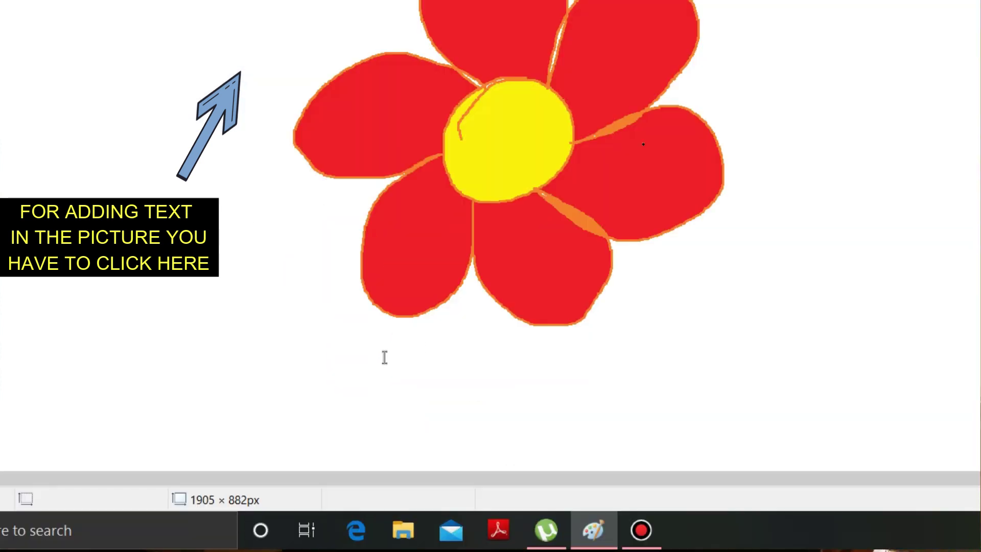
{"action": "left_click_drag", "start_coordinate": [362, 367], "coordinate": [746, 442]}
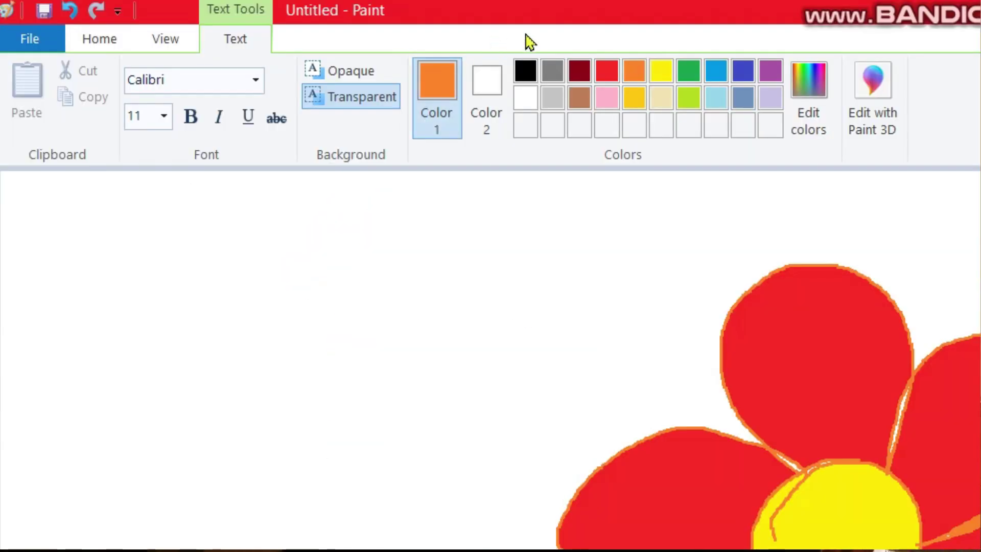
{"action": "left_click", "coordinate": [519, 72]}
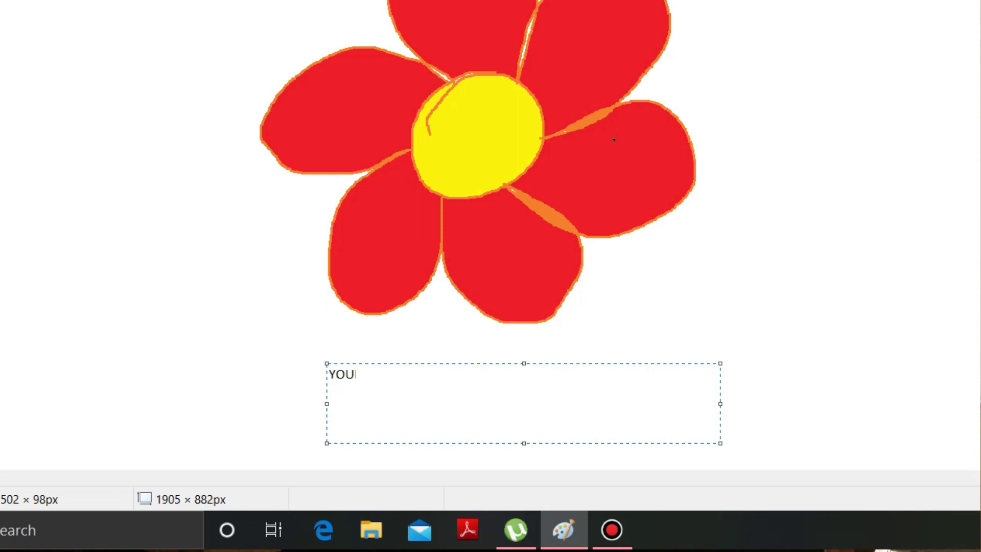
{"action": "type", "text": "NAME"}
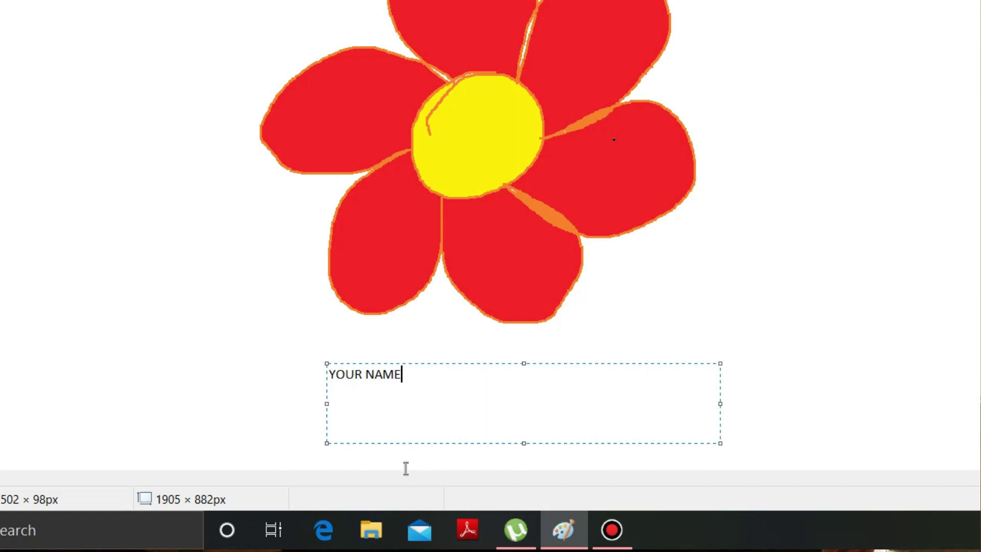
{"action": "left_click_drag", "start_coordinate": [414, 374], "coordinate": [311, 375]}
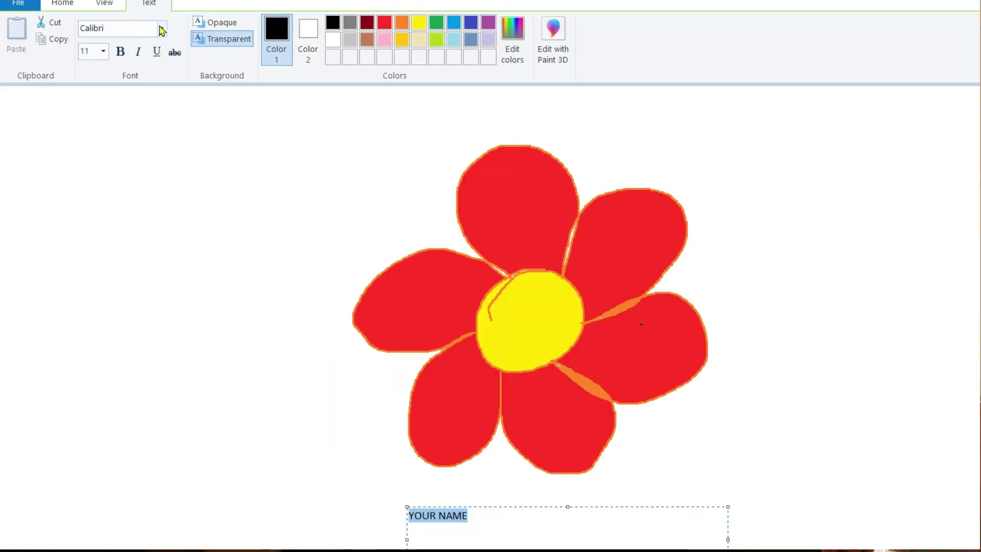
- Set the YOUR NAME caption to Bauhaus 93 at size 36 and commit it to the canvas
{"action": "left_click", "coordinate": [161, 28]}
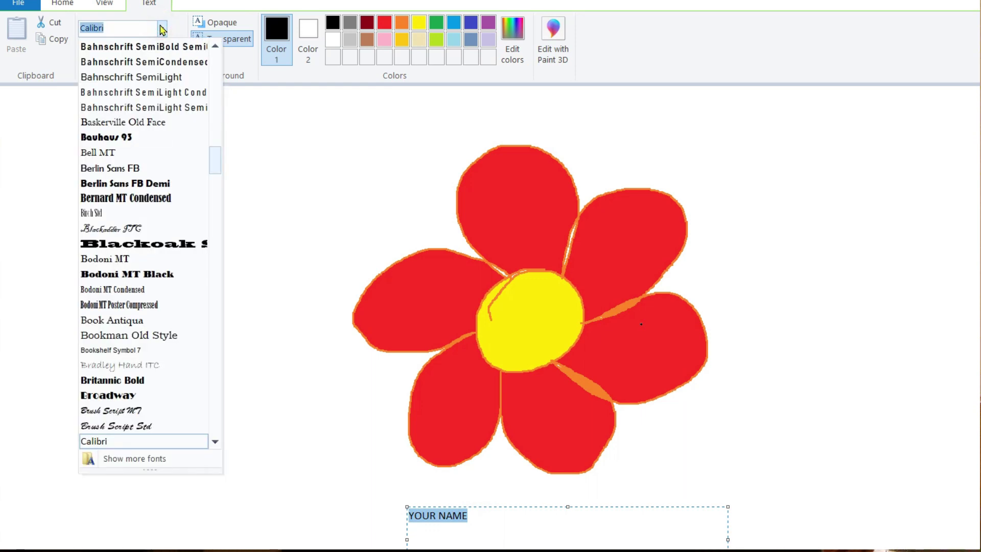
{"action": "left_click", "coordinate": [147, 138]}
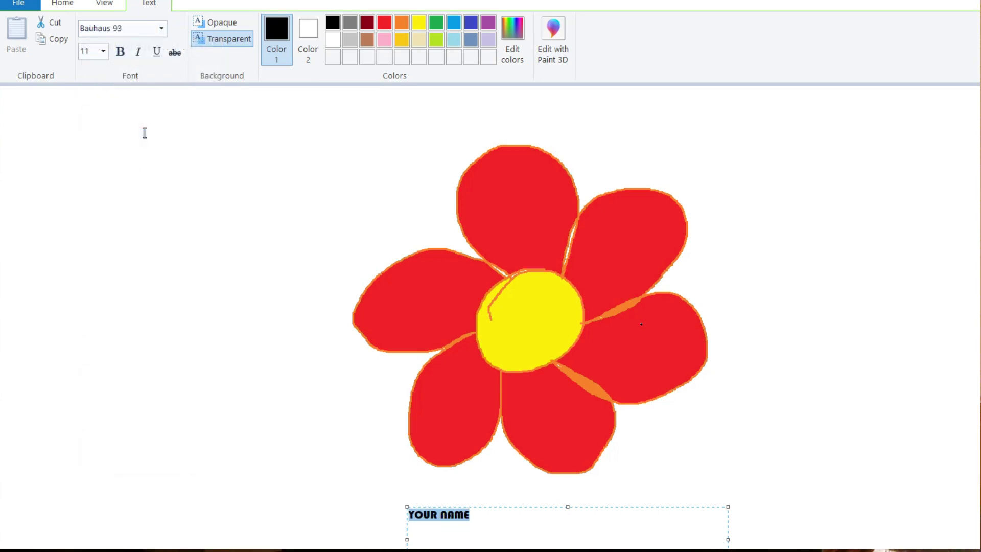
{"action": "left_click", "coordinate": [104, 51]}
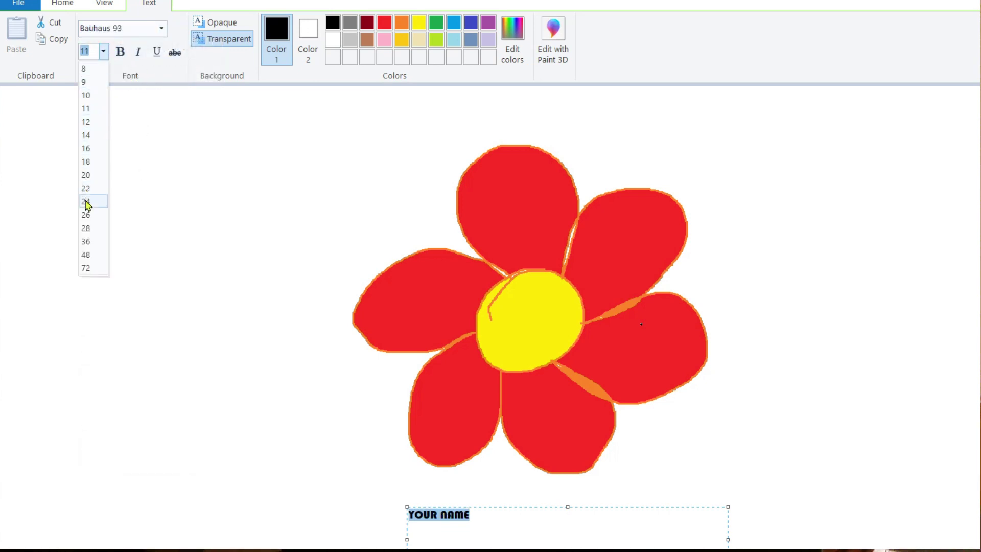
{"action": "left_click", "coordinate": [85, 215]}
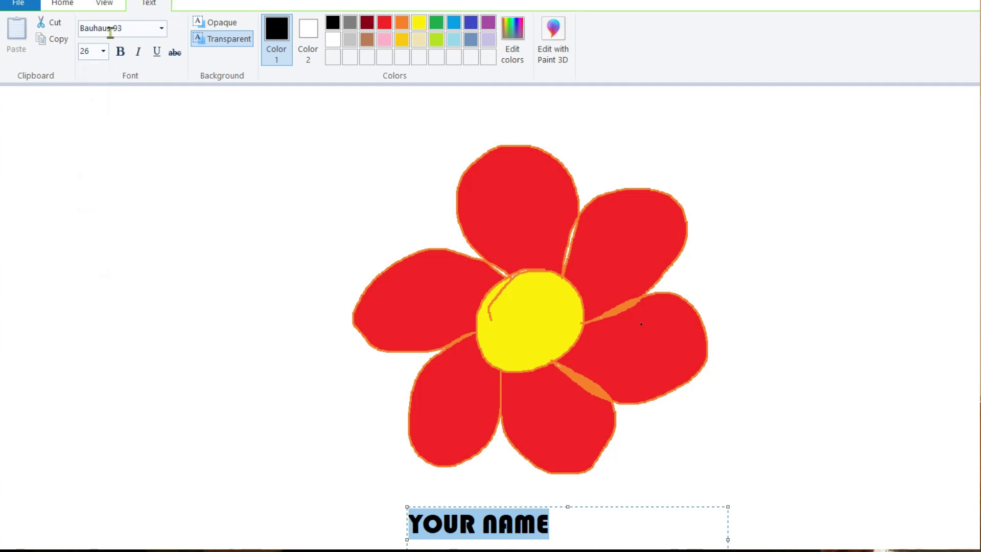
{"action": "left_click", "coordinate": [103, 51]}
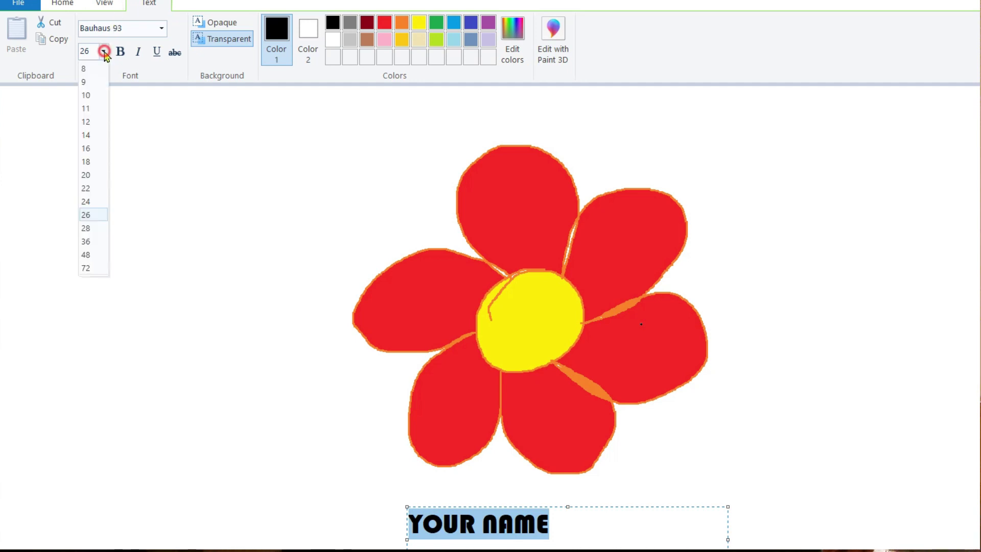
{"action": "left_click", "coordinate": [87, 238]}
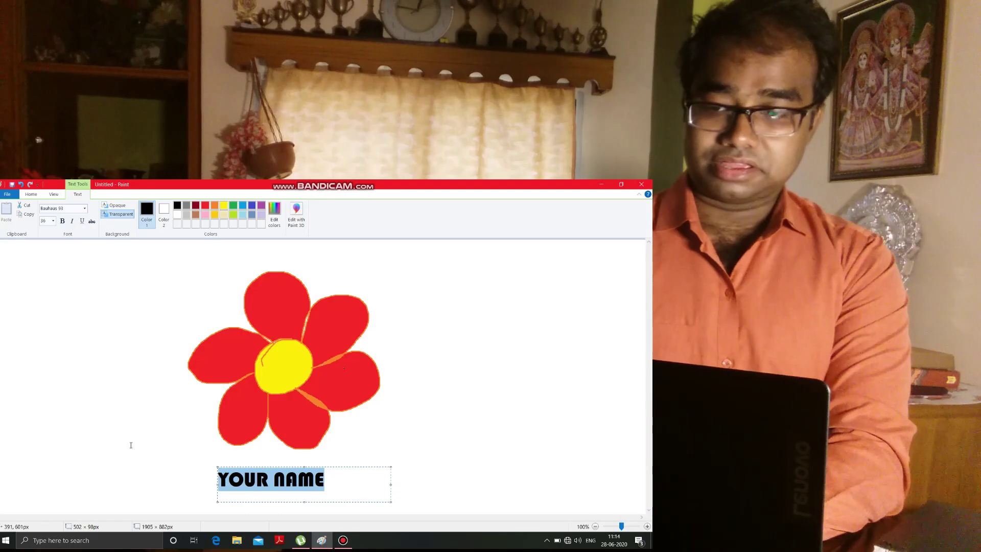
{"action": "left_click", "coordinate": [249, 467]}
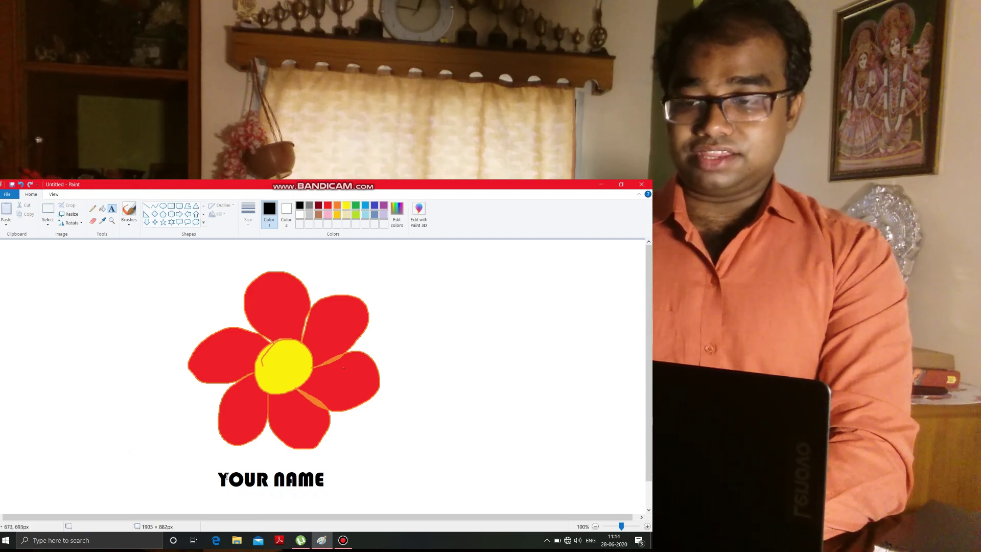
{"action": "left_click_drag", "start_coordinate": [219, 479], "coordinate": [333, 484]}
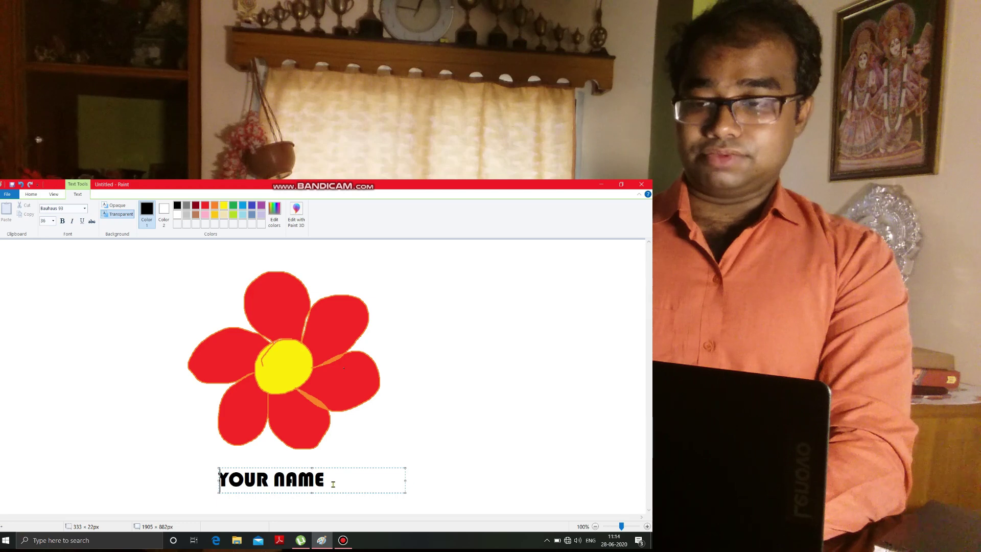
{"action": "left_click", "coordinate": [268, 491]}
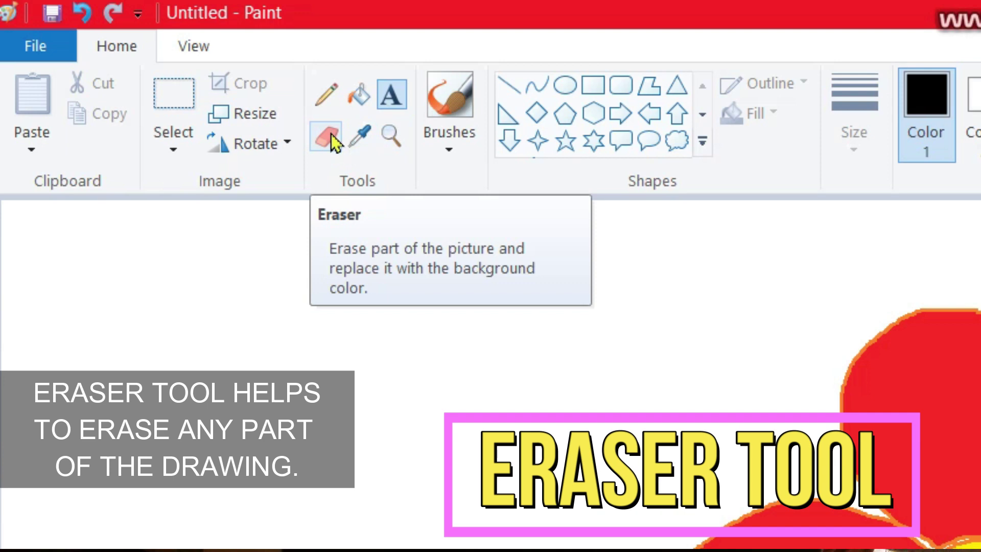
- Erase petals with an enlarged eraser, then undo and redo to restore the flower and caption
{"action": "left_click", "coordinate": [330, 133]}
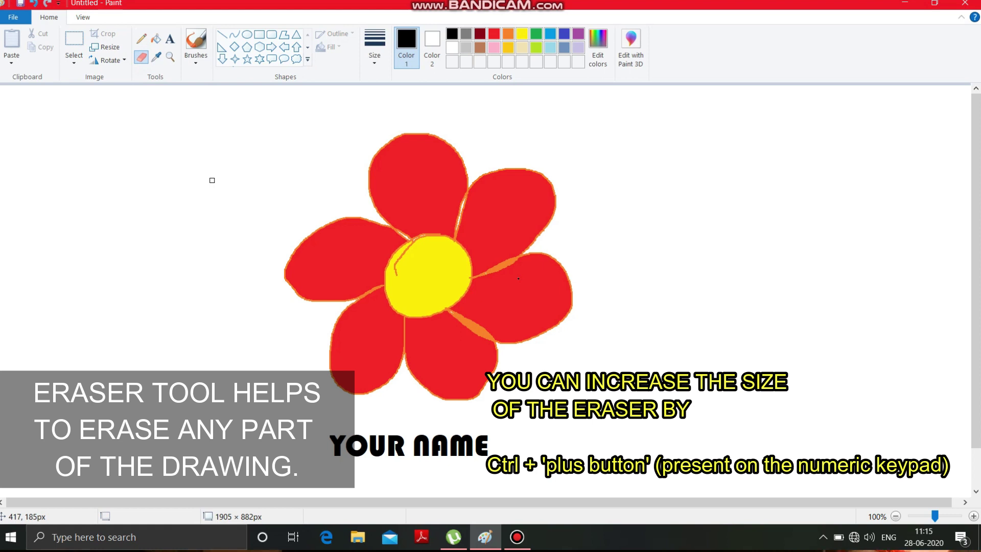
{"action": "key", "text": "ctrl+KP_Add"}
{"action": "key", "text": "ctrl+KP_Add"}
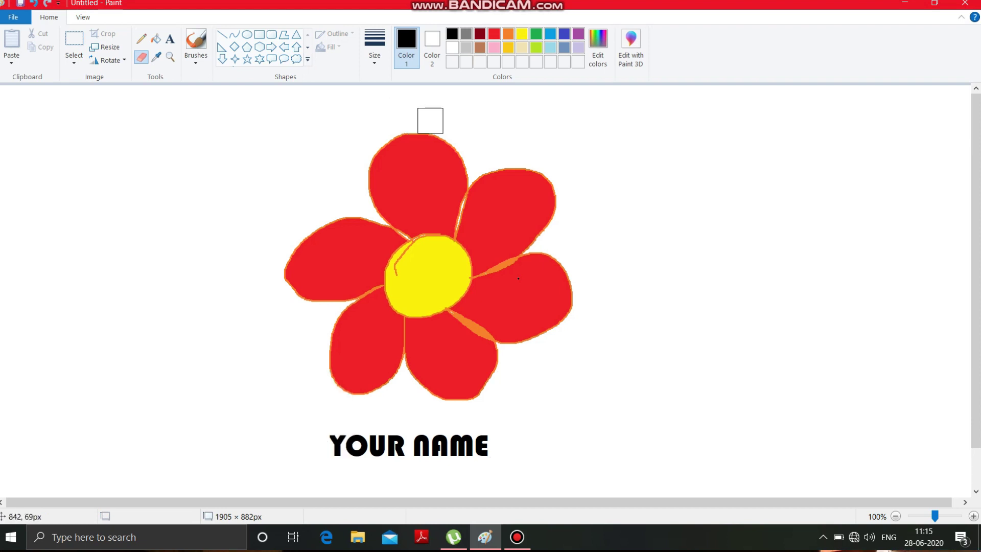
{"action": "mouse_move", "coordinate": [444, 120]}
{"action": "left_mouse_down"}
{"action": "mouse_move", "coordinate": [368, 155]}
{"action": "mouse_move", "coordinate": [303, 218]}
{"action": "mouse_move", "coordinate": [465, 133]}
{"action": "mouse_move", "coordinate": [366, 210]}
{"action": "mouse_move", "coordinate": [322, 226]}
{"action": "mouse_move", "coordinate": [369, 233]}
{"action": "mouse_move", "coordinate": [306, 239]}
{"action": "mouse_move", "coordinate": [285, 270]}
{"action": "left_mouse_up"}
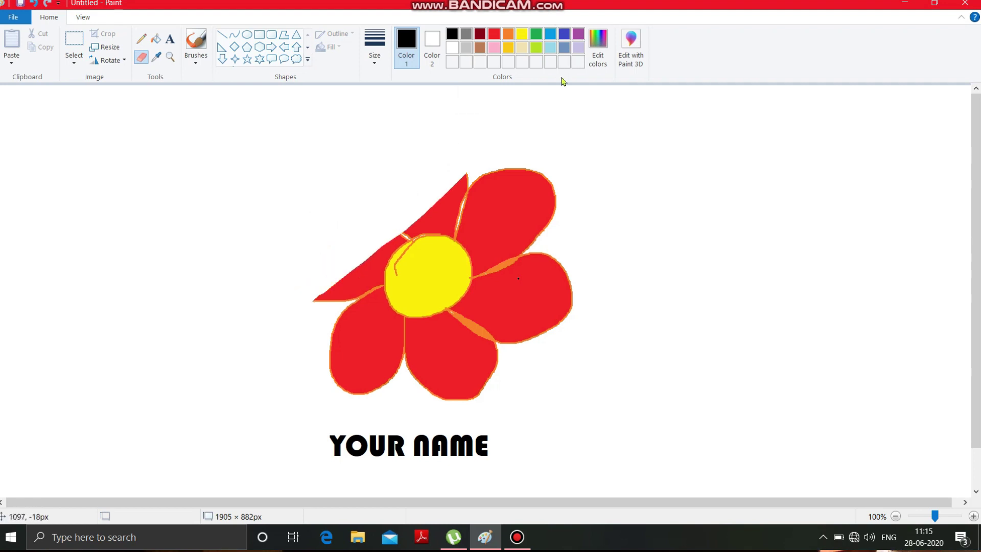
{"action": "mouse_move", "coordinate": [533, 129]}
{"action": "left_mouse_down"}
{"action": "mouse_move", "coordinate": [497, 179]}
{"action": "mouse_move", "coordinate": [188, 439]}
{"action": "mouse_move", "coordinate": [544, 150]}
{"action": "mouse_move", "coordinate": [408, 256]}
{"action": "mouse_move", "coordinate": [314, 391]}
{"action": "mouse_move", "coordinate": [406, 313]}
{"action": "mouse_move", "coordinate": [637, 209]}
{"action": "mouse_move", "coordinate": [366, 405]}
{"action": "mouse_move", "coordinate": [635, 286]}
{"action": "mouse_move", "coordinate": [441, 409]}
{"action": "mouse_move", "coordinate": [478, 369]}
{"action": "mouse_move", "coordinate": [368, 426]}
{"action": "mouse_move", "coordinate": [348, 427]}
{"action": "mouse_move", "coordinate": [347, 417]}
{"action": "mouse_move", "coordinate": [334, 437]}
{"action": "mouse_move", "coordinate": [475, 429]}
{"action": "mouse_move", "coordinate": [483, 440]}
{"action": "mouse_move", "coordinate": [374, 456]}
{"action": "mouse_move", "coordinate": [385, 424]}
{"action": "mouse_move", "coordinate": [330, 378]}
{"action": "mouse_move", "coordinate": [407, 346]}
{"action": "mouse_move", "coordinate": [318, 442]}
{"action": "mouse_move", "coordinate": [429, 331]}
{"action": "mouse_move", "coordinate": [421, 325]}
{"action": "mouse_move", "coordinate": [555, 242]}
{"action": "mouse_move", "coordinate": [582, 294]}
{"action": "mouse_move", "coordinate": [552, 270]}
{"action": "mouse_move", "coordinate": [548, 217]}
{"action": "mouse_move", "coordinate": [530, 239]}
{"action": "left_mouse_up"}
{"action": "left_click_drag", "start_coordinate": [491, 213], "coordinate": [465, 173]}
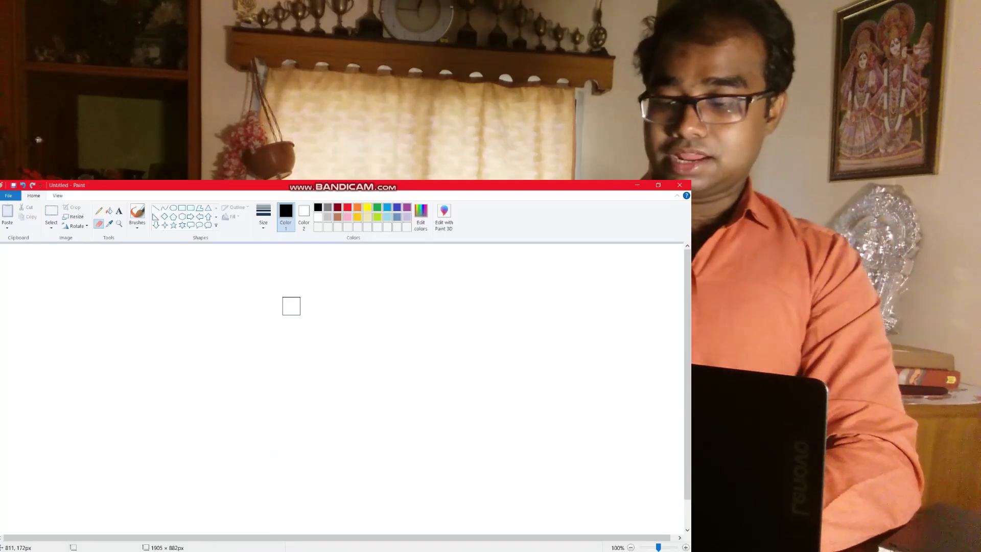
{"action": "key", "text": "ctrl+z"}
{"action": "key", "text": "ctrl+z"}
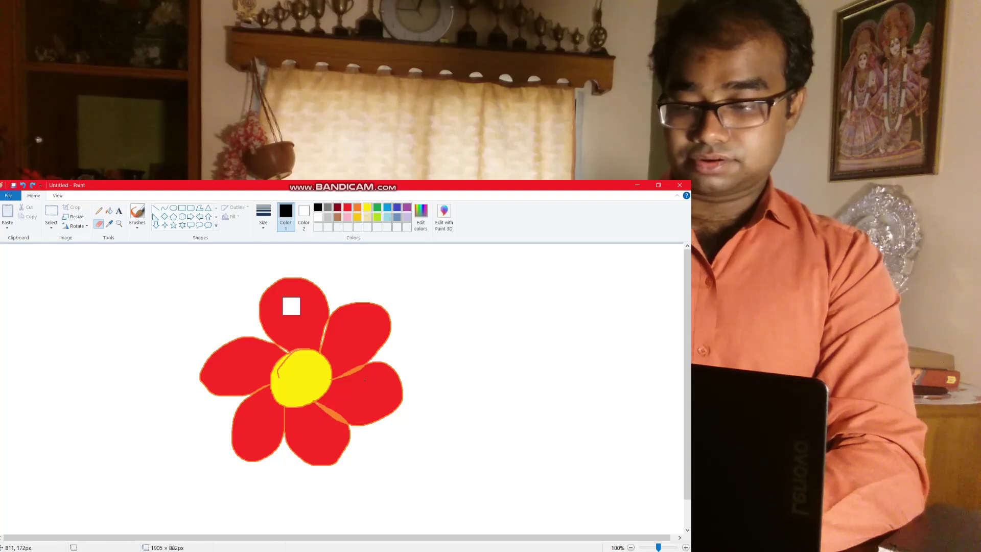
{"action": "key", "text": "ctrl+y"}
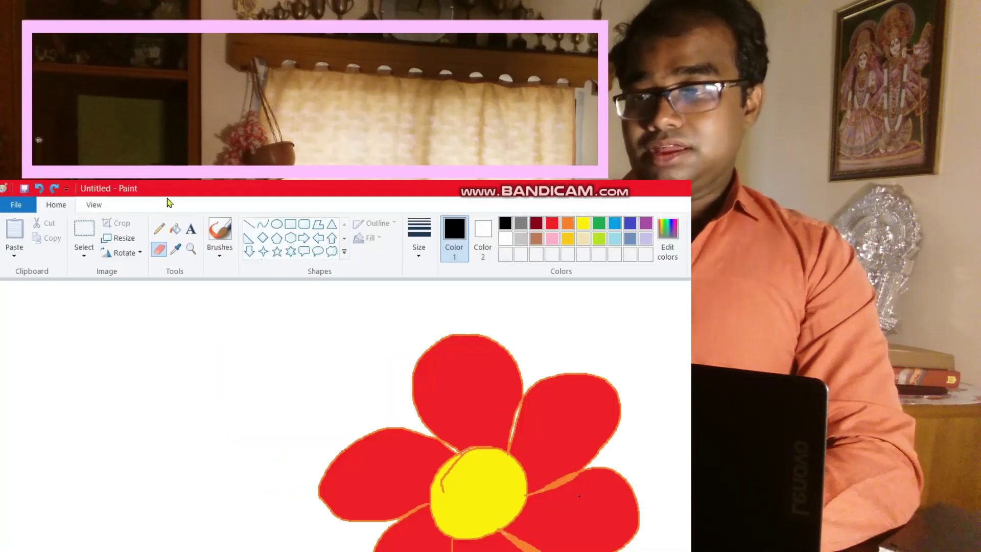
- Draw a rectangle square left of the flower, eyedrop the centre's yellow, and fill the square
{"action": "left_click", "coordinate": [289, 224]}
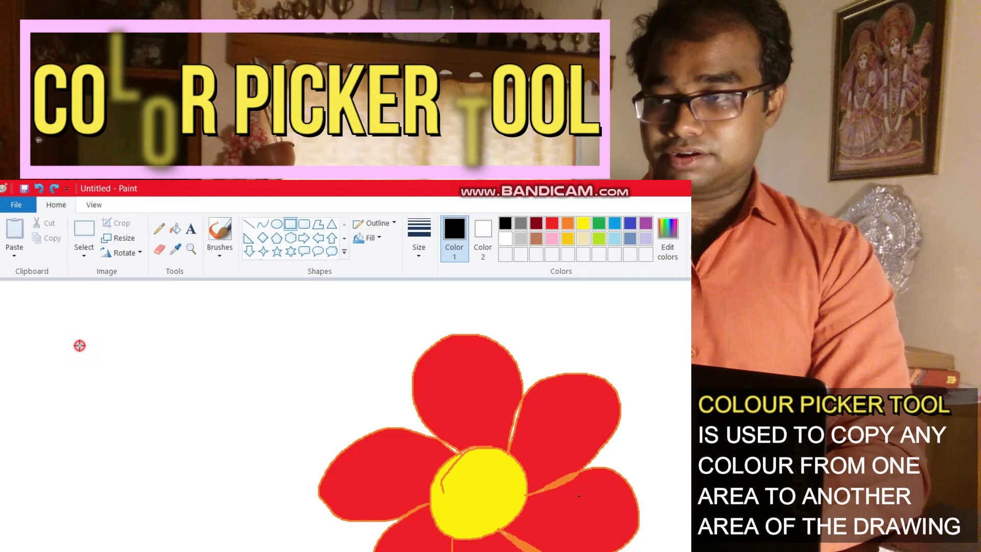
{"action": "left_click_drag", "start_coordinate": [79, 346], "coordinate": [213, 474]}
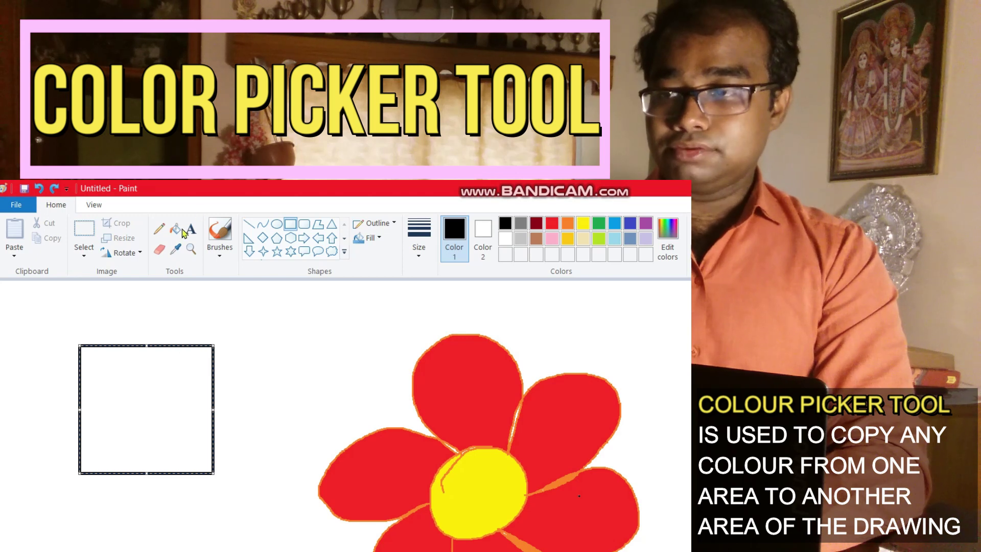
{"action": "left_click", "coordinate": [174, 254]}
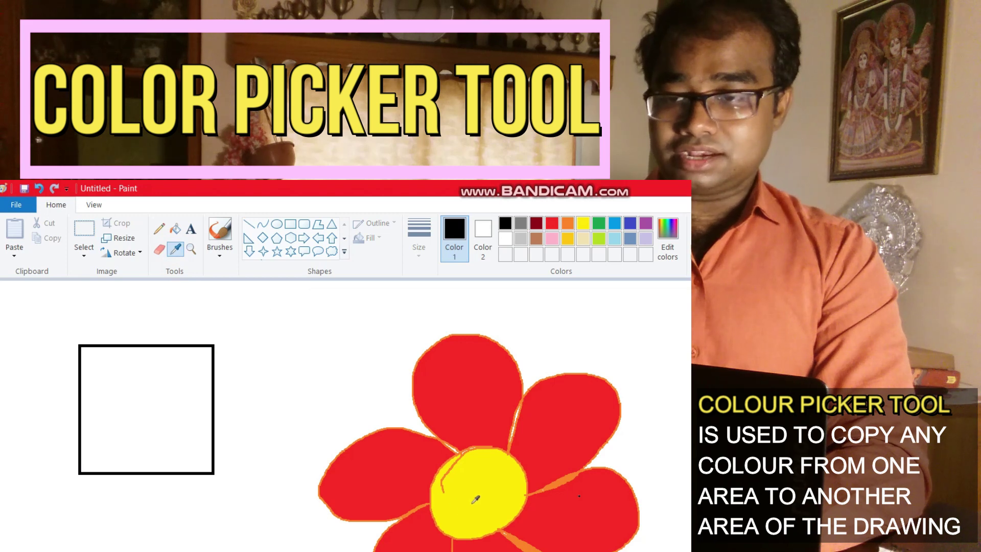
{"action": "left_click", "coordinate": [482, 491]}
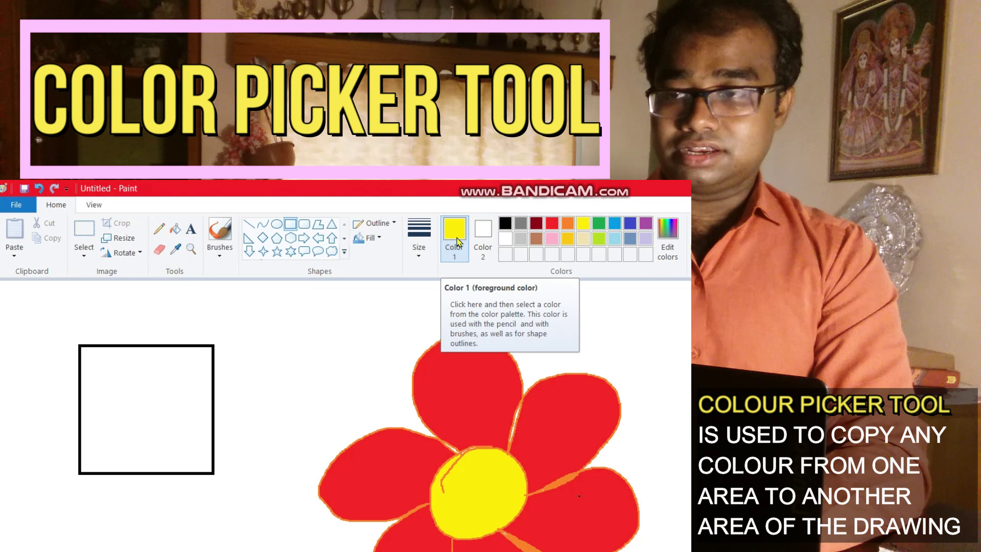
{"action": "left_click", "coordinate": [176, 231]}
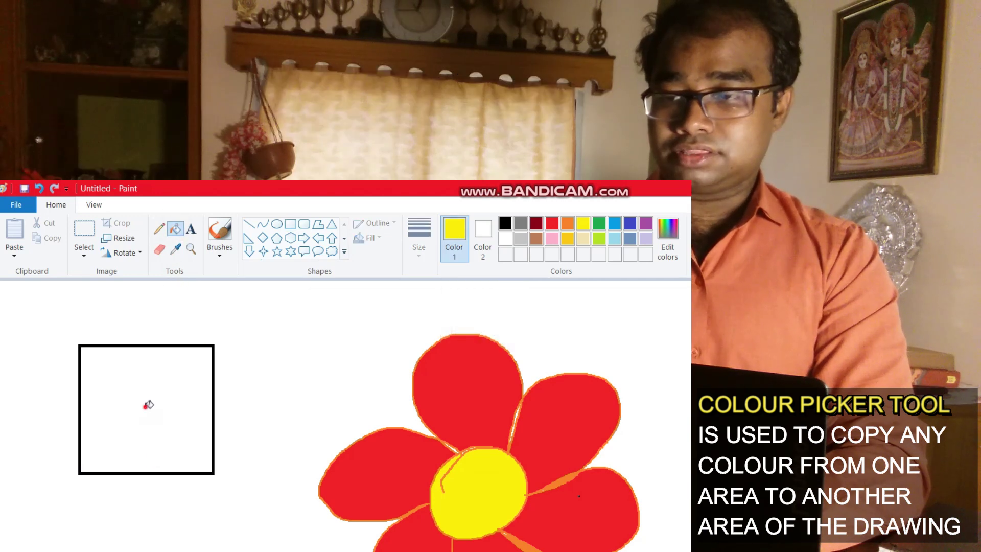
{"action": "left_click", "coordinate": [150, 404]}
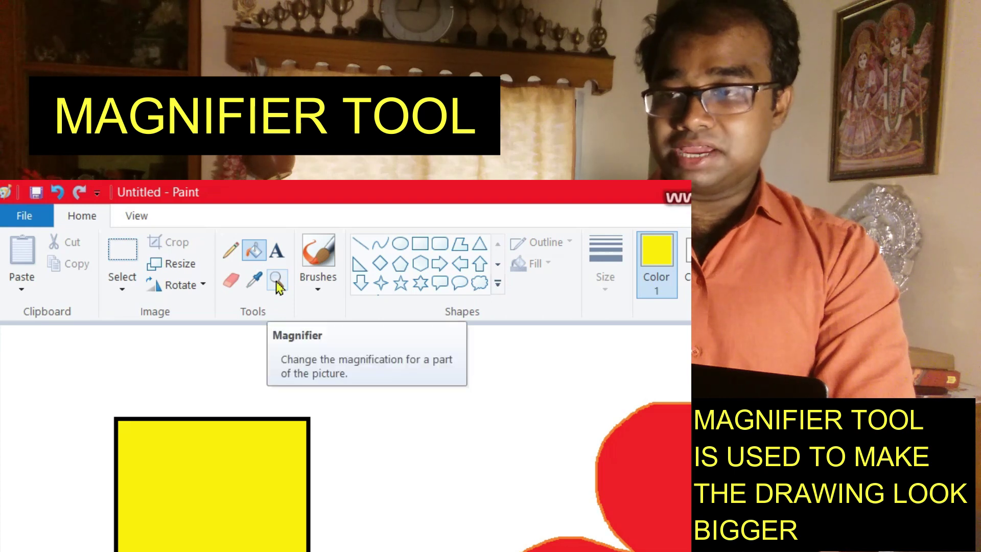
- Zoom in twice on the flower's yellow centre with the Magnifier
{"action": "left_click", "coordinate": [276, 282]}
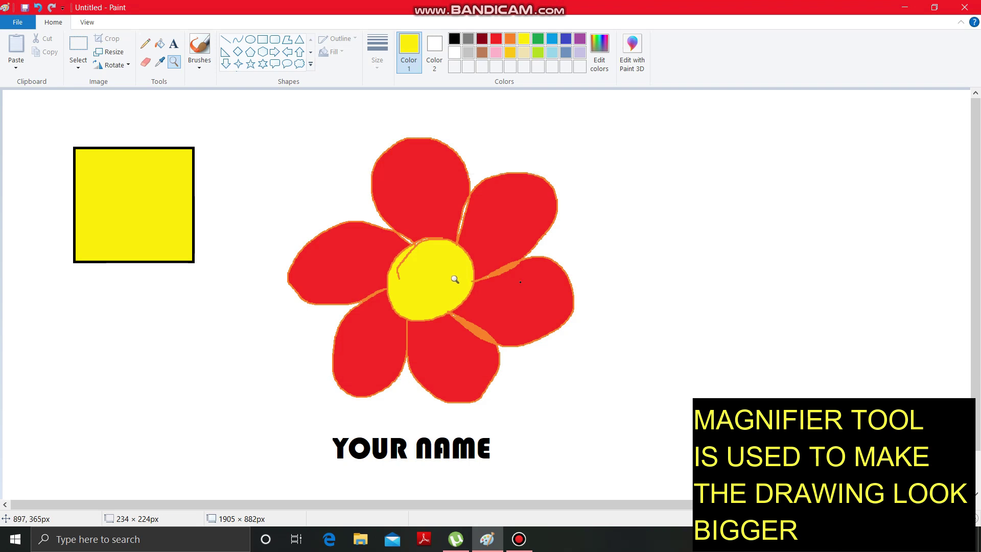
{"action": "left_click", "coordinate": [450, 279]}
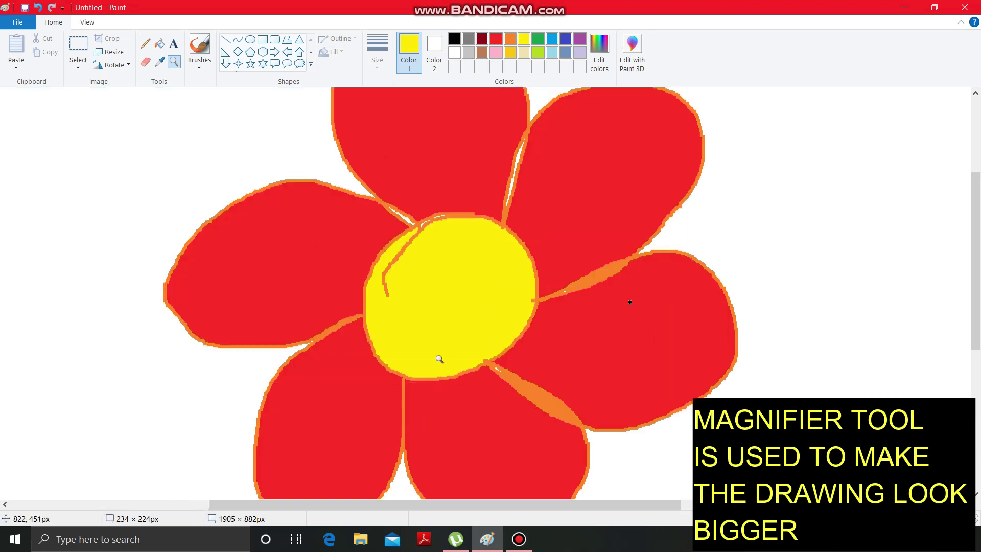
{"action": "left_click", "coordinate": [440, 246]}
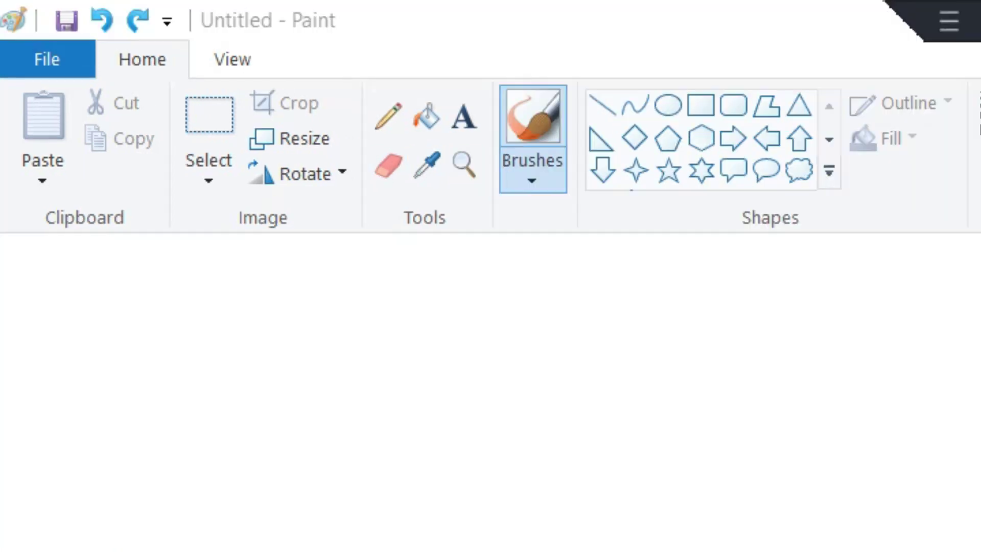
- Choose the first brush type and paint a thick red wavy stroke across the canvas
{"action": "left_click", "coordinate": [533, 182]}
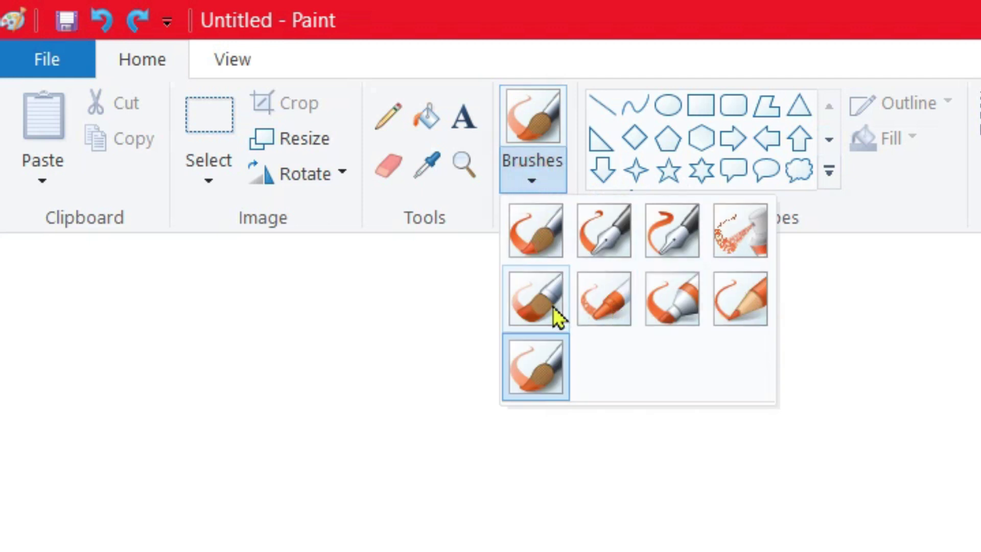
{"action": "left_click", "coordinate": [541, 239]}
{"action": "left_click", "coordinate": [381, 370]}
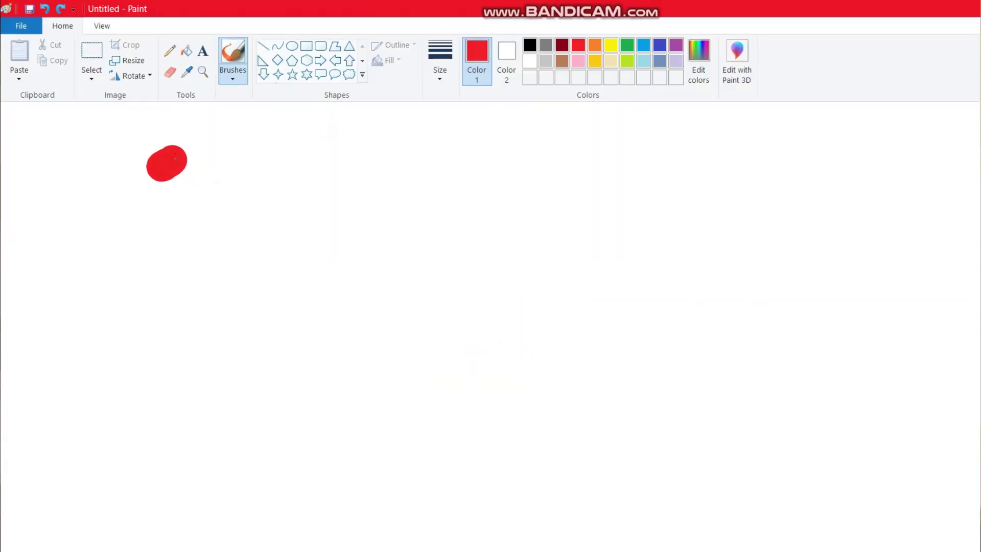
{"action": "mouse_move", "coordinate": [174, 158]}
{"action": "left_mouse_down"}
{"action": "mouse_move", "coordinate": [202, 154]}
{"action": "mouse_move", "coordinate": [284, 177]}
{"action": "mouse_move", "coordinate": [355, 153]}
{"action": "left_mouse_up"}
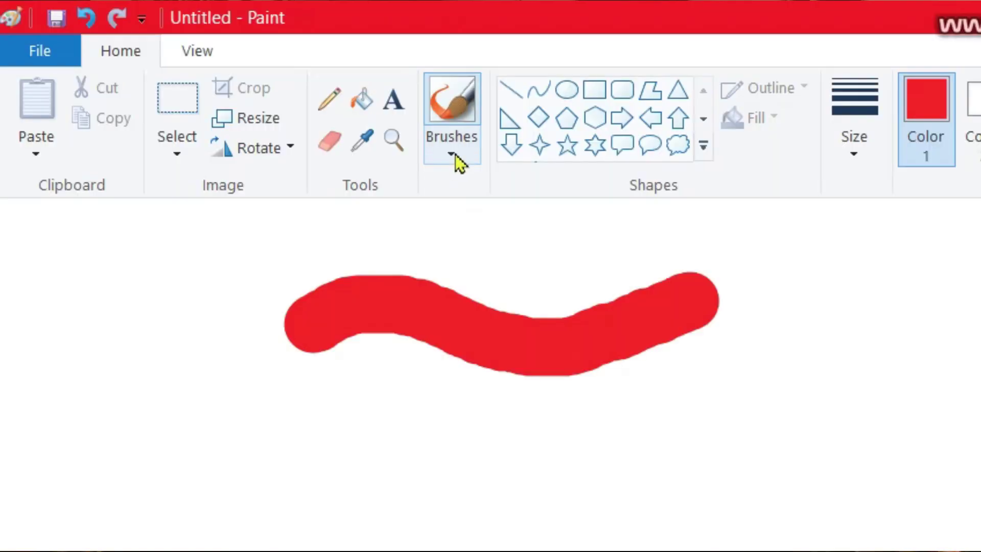
- Draw thin red waves below it with Calligraphy brush 1, then Calligraphy brush 2
{"action": "left_click", "coordinate": [233, 79]}
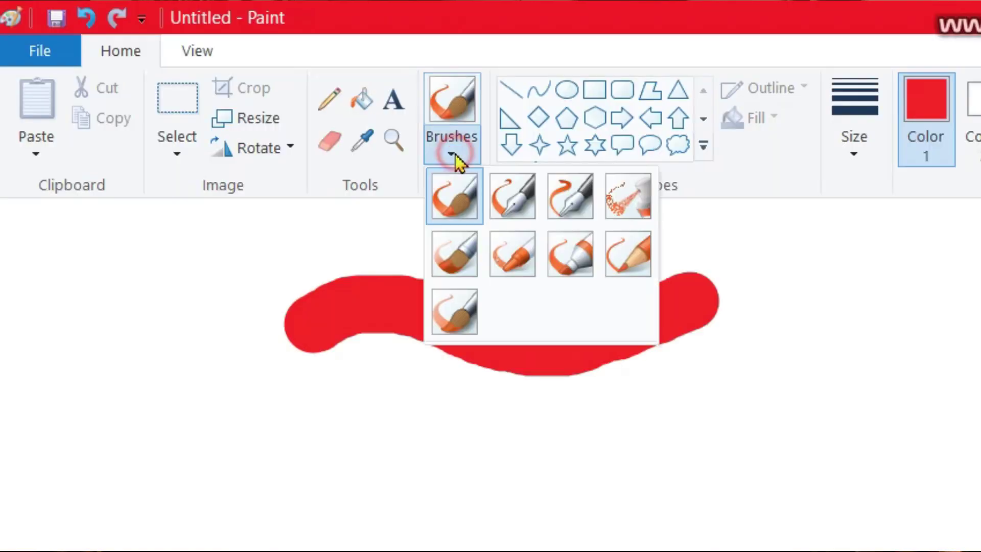
{"action": "left_click", "coordinate": [512, 197]}
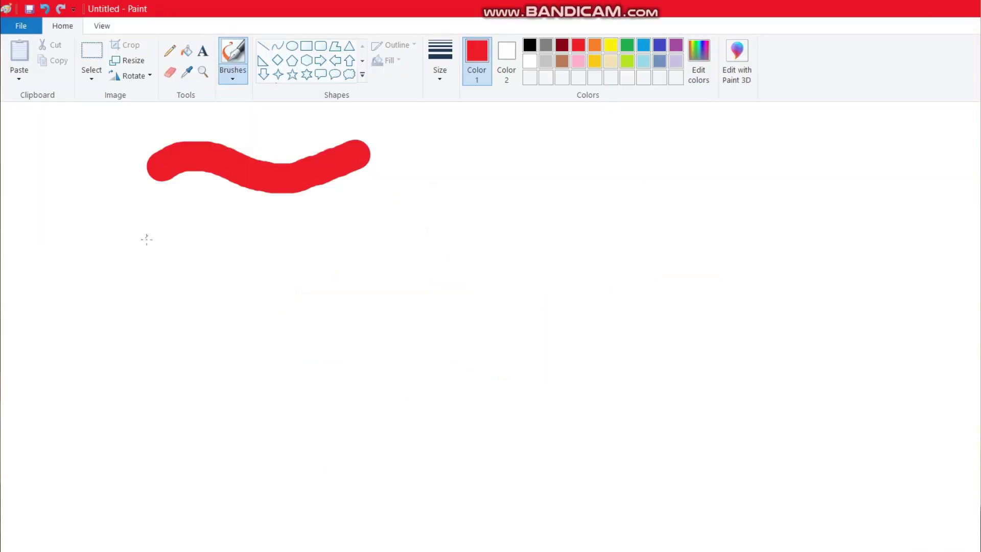
{"action": "left_click_drag", "start_coordinate": [148, 254], "coordinate": [161, 234]}
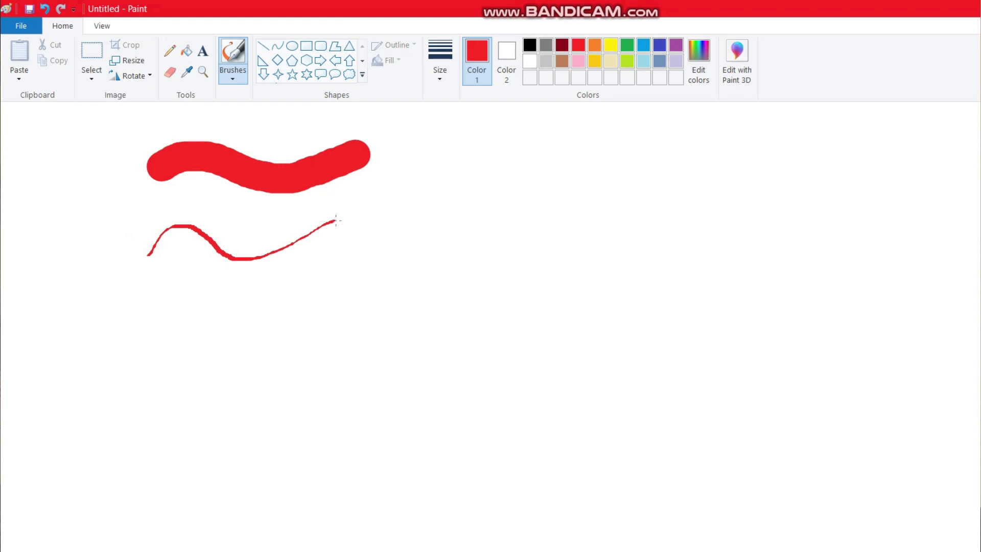
{"action": "left_click", "coordinate": [234, 77]}
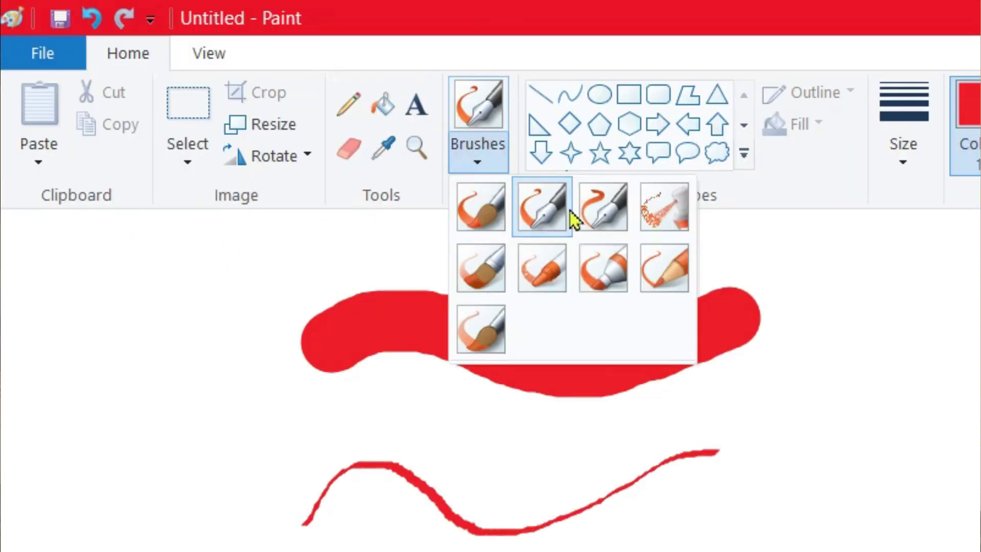
{"action": "left_click", "coordinate": [600, 214]}
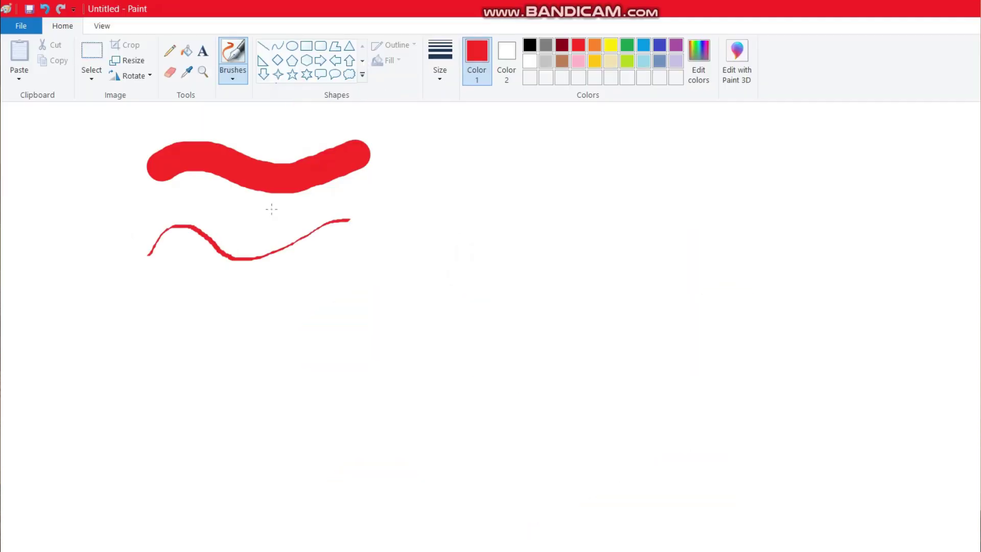
{"action": "left_click_drag", "start_coordinate": [157, 312], "coordinate": [182, 288]}
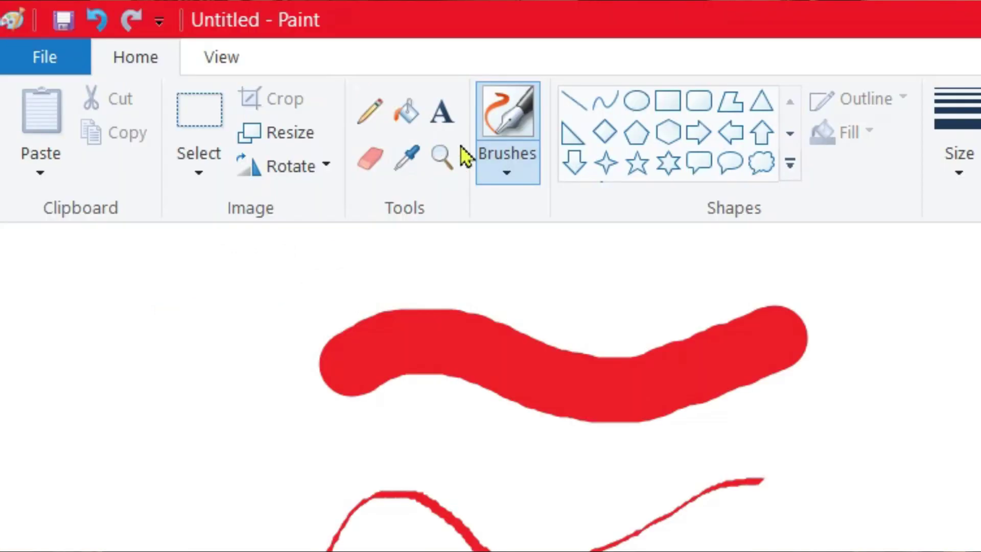
{"action": "left_click", "coordinate": [233, 76]}
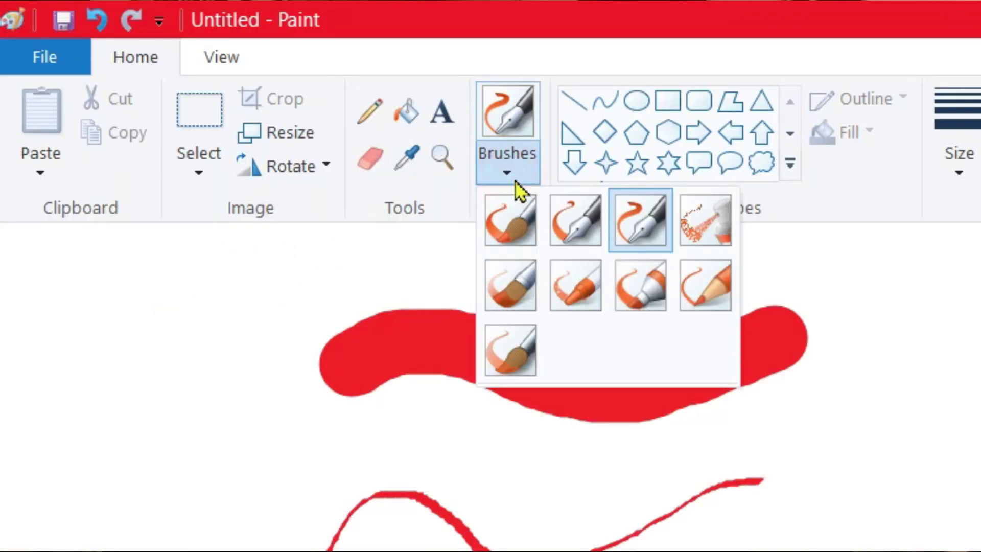
- Draw a red wavy airbrush stroke in the fourth row and an oil-brush stroke in the fifth
{"action": "left_click", "coordinate": [707, 239]}
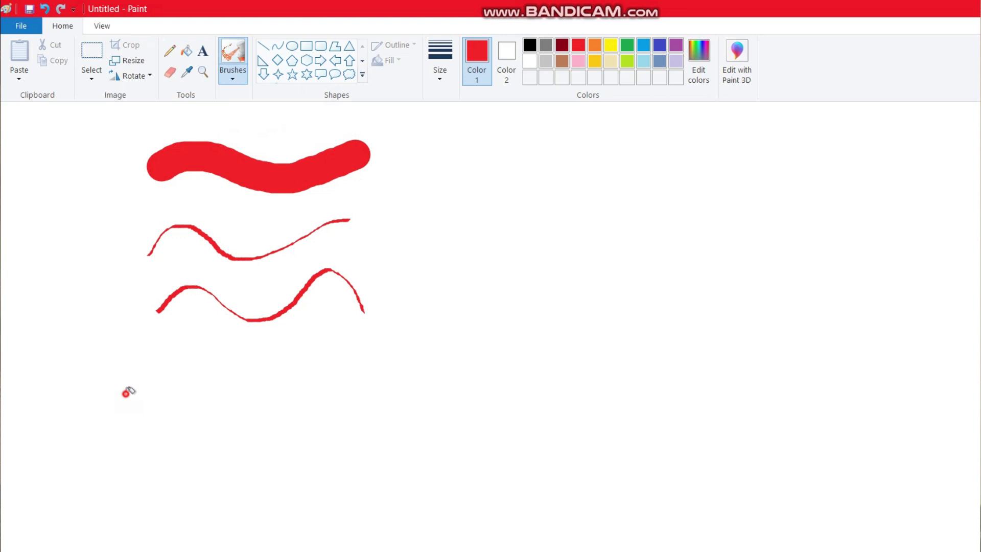
{"action": "mouse_move", "coordinate": [125, 393]}
{"action": "left_mouse_down"}
{"action": "mouse_move", "coordinate": [148, 376]}
{"action": "mouse_move", "coordinate": [208, 366]}
{"action": "mouse_move", "coordinate": [237, 388]}
{"action": "mouse_move", "coordinate": [283, 390]}
{"action": "mouse_move", "coordinate": [327, 367]}
{"action": "mouse_move", "coordinate": [390, 392]}
{"action": "left_mouse_up"}
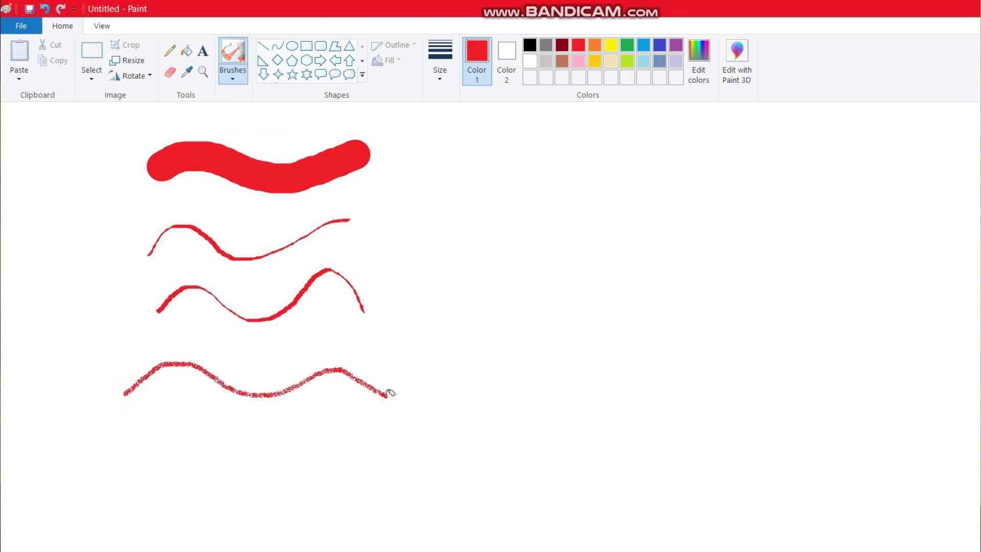
{"action": "left_click", "coordinate": [233, 77]}
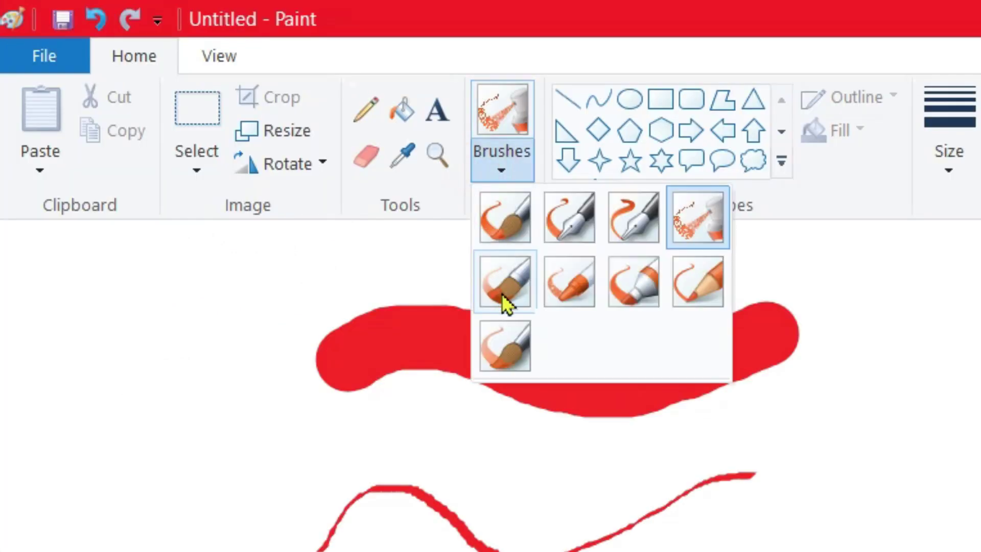
{"action": "left_click", "coordinate": [504, 299]}
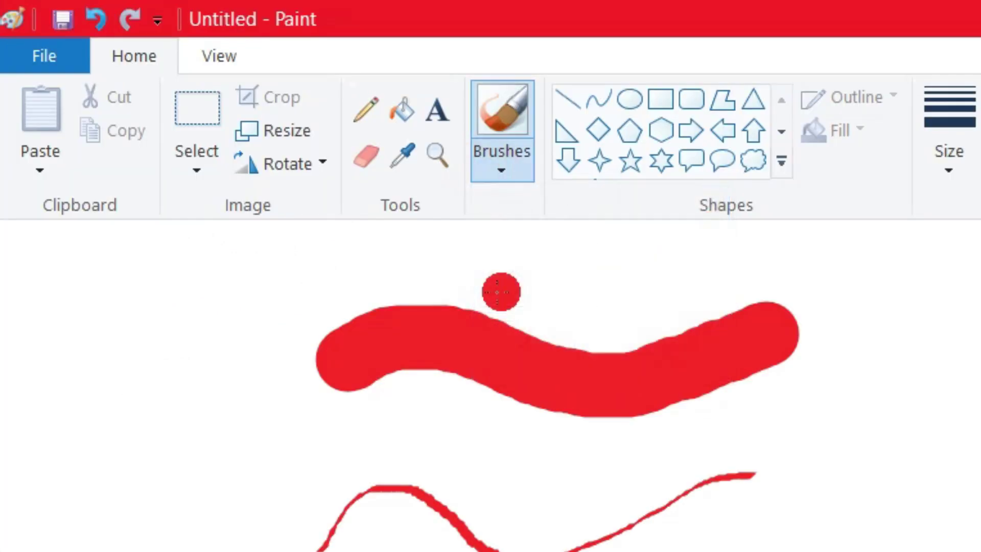
{"action": "left_click", "coordinate": [502, 169]}
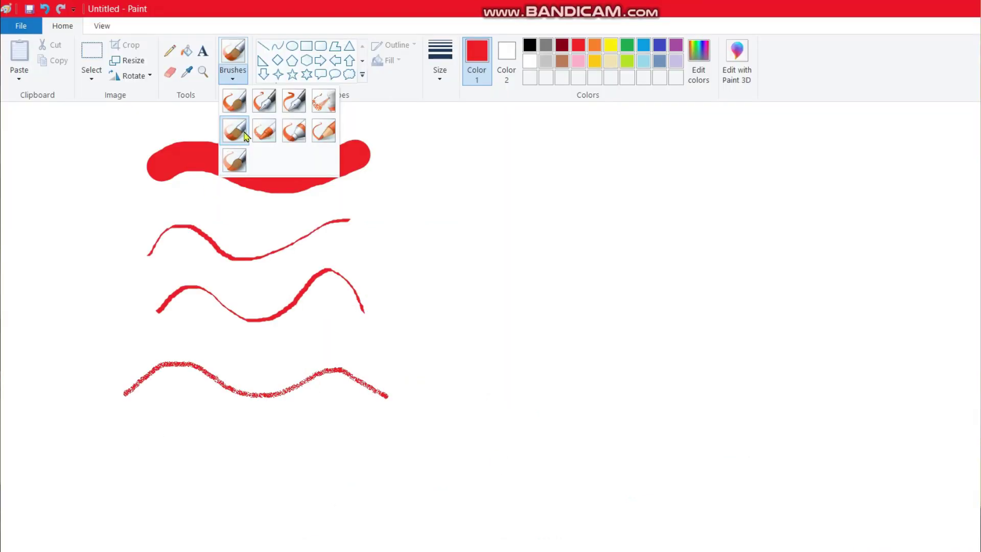
{"action": "left_click", "coordinate": [506, 279]}
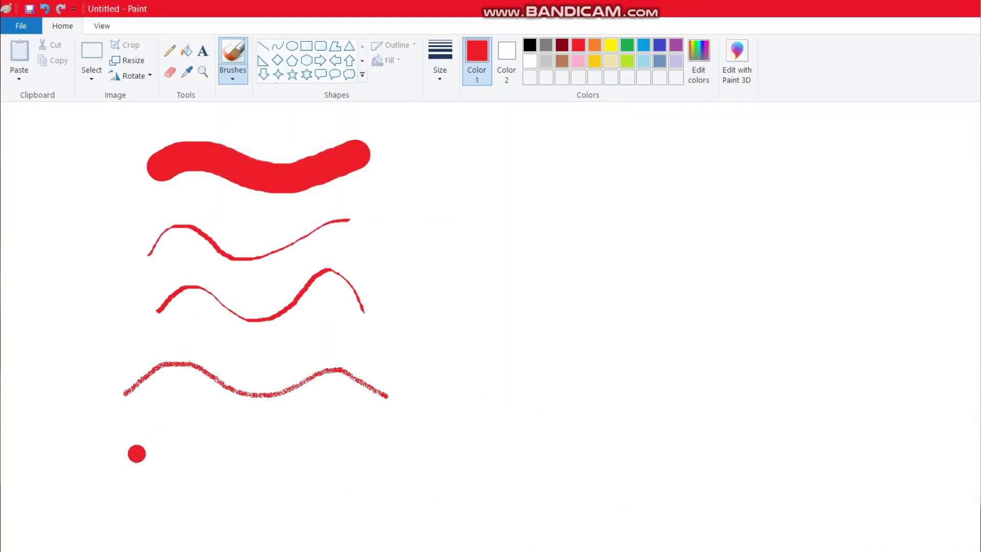
{"action": "mouse_move", "coordinate": [137, 454]}
{"action": "left_mouse_down"}
{"action": "mouse_move", "coordinate": [168, 425]}
{"action": "mouse_move", "coordinate": [204, 425]}
{"action": "mouse_move", "coordinate": [266, 460]}
{"action": "mouse_move", "coordinate": [335, 423]}
{"action": "mouse_move", "coordinate": [409, 468]}
{"action": "left_mouse_up"}
- Draw a crayon-textured red wavy stroke in the sixth row
{"action": "left_click", "coordinate": [229, 79]}
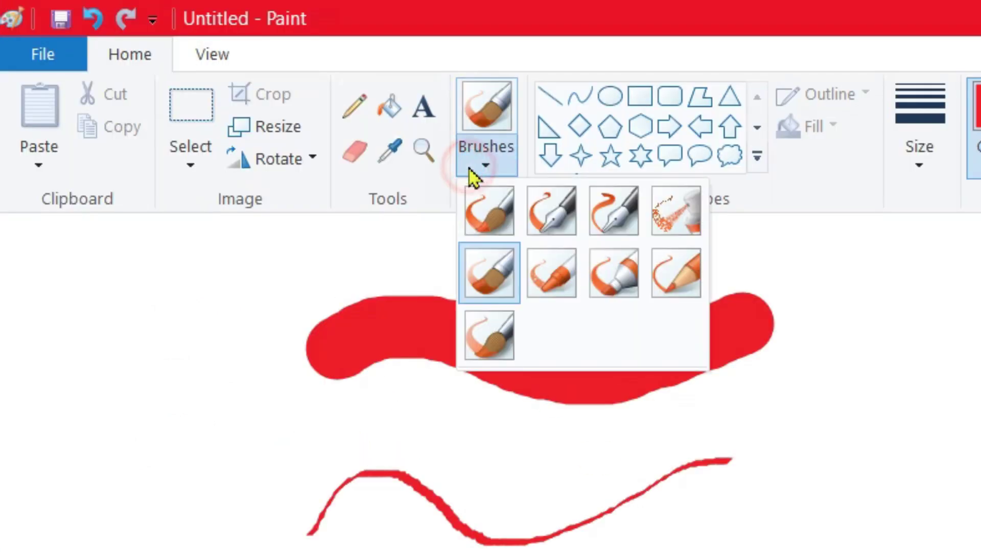
{"action": "left_click", "coordinate": [566, 287]}
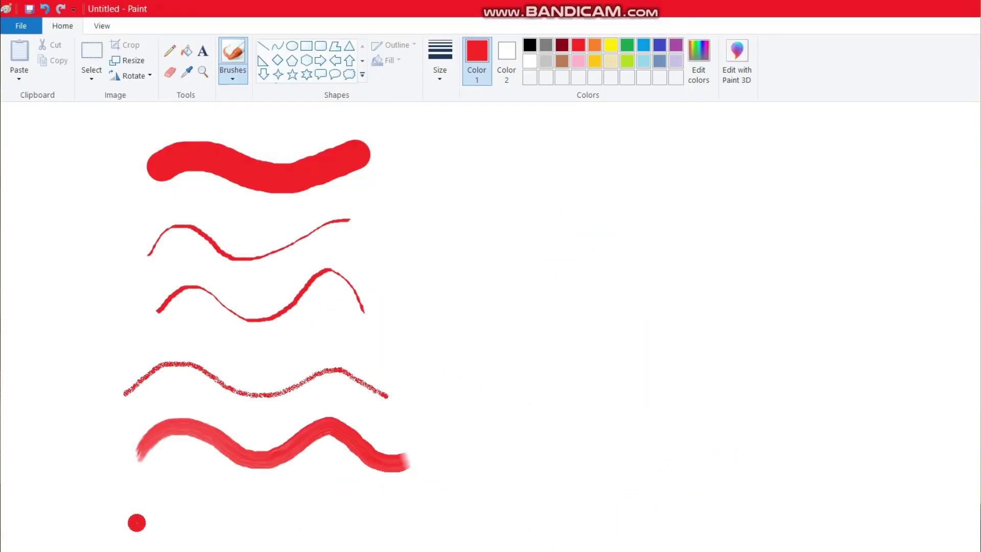
{"action": "mouse_move", "coordinate": [137, 523]}
{"action": "left_mouse_down"}
{"action": "mouse_move", "coordinate": [178, 490]}
{"action": "mouse_move", "coordinate": [248, 522]}
{"action": "mouse_move", "coordinate": [321, 498]}
{"action": "mouse_move", "coordinate": [409, 523]}
{"action": "left_mouse_up"}
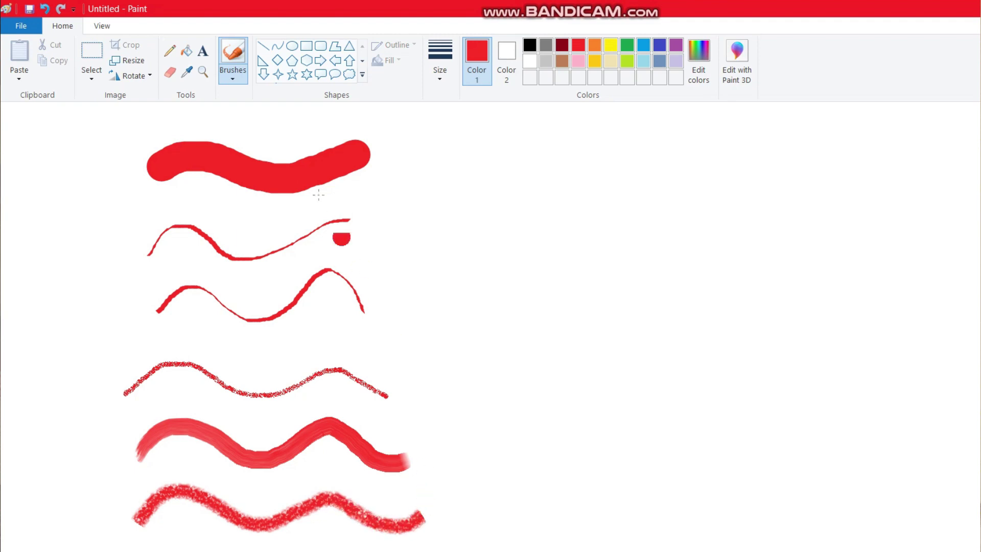
{"action": "left_click", "coordinate": [232, 80]}
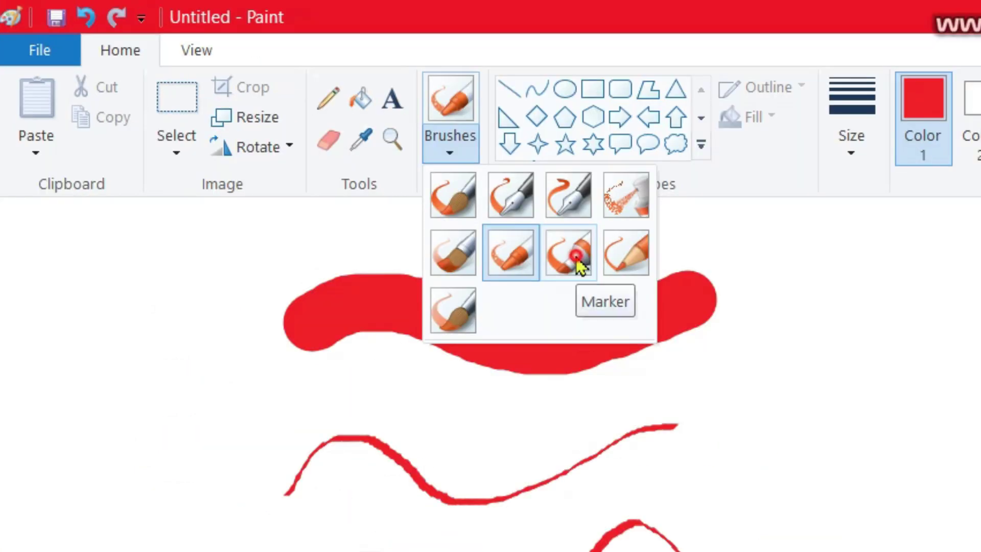
- Start a right-hand column with a marker stroke and a thin natural pencil stroke below it
{"action": "left_click", "coordinate": [578, 263]}
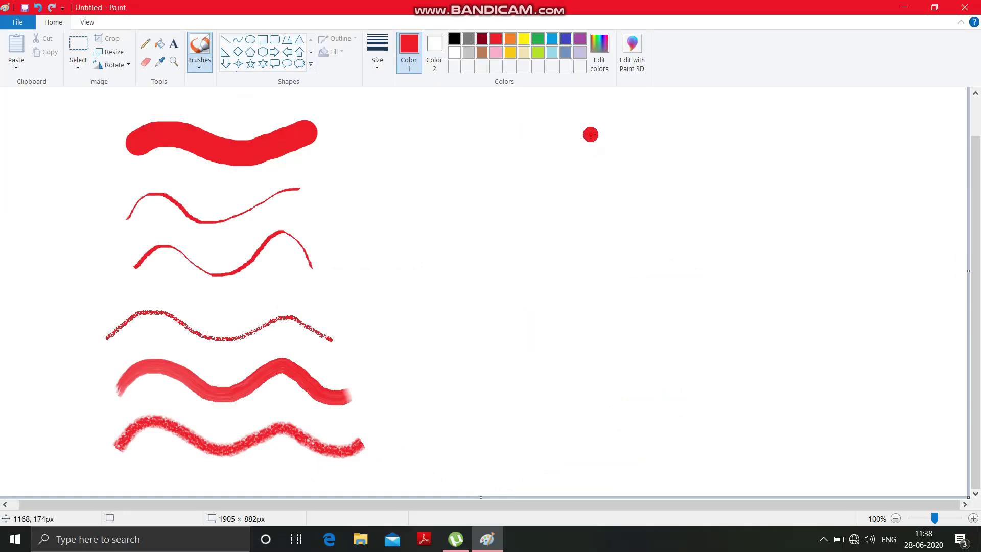
{"action": "mouse_move", "coordinate": [591, 134]}
{"action": "left_mouse_down"}
{"action": "mouse_move", "coordinate": [633, 128]}
{"action": "mouse_move", "coordinate": [703, 161]}
{"action": "mouse_move", "coordinate": [779, 122]}
{"action": "mouse_move", "coordinate": [808, 125]}
{"action": "left_mouse_up"}
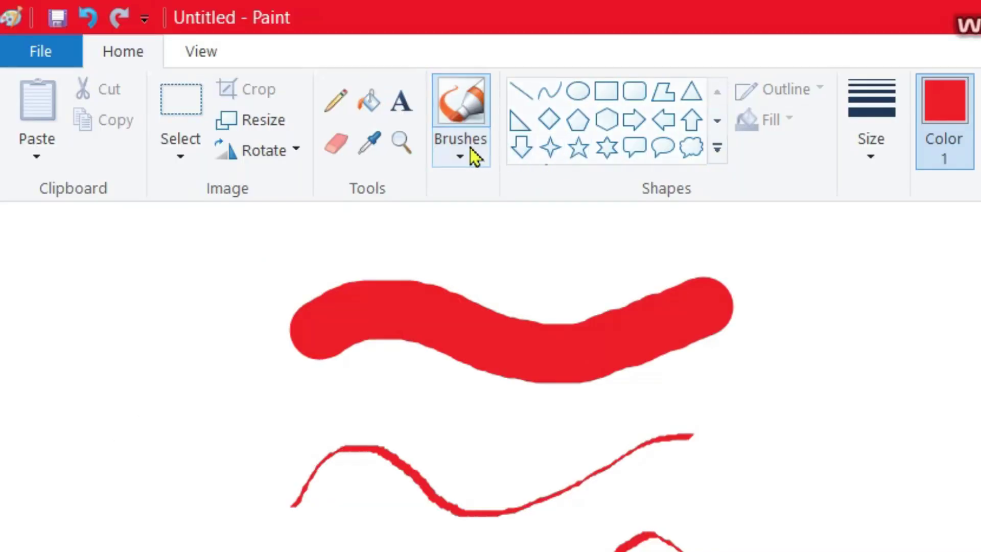
{"action": "left_click", "coordinate": [201, 67]}
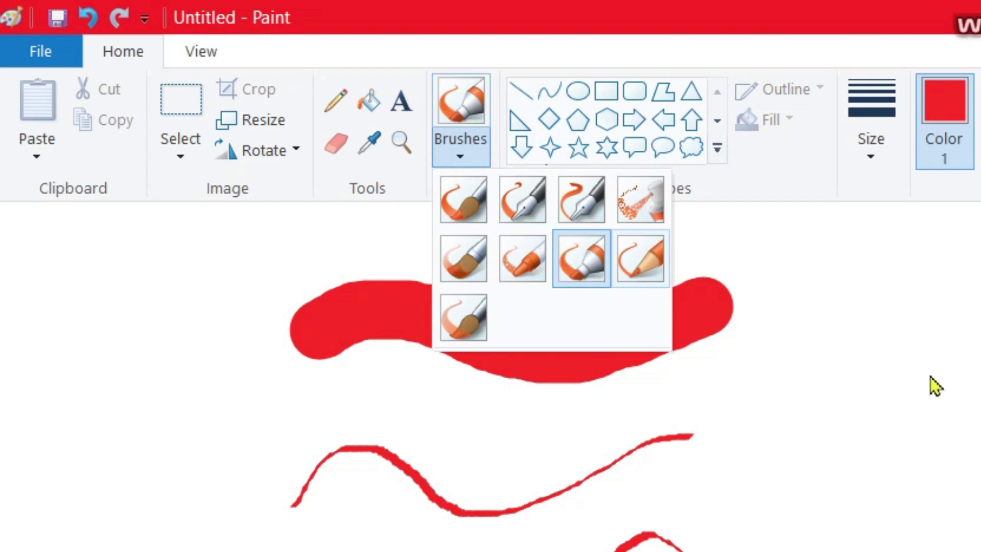
{"action": "left_click", "coordinate": [787, 319]}
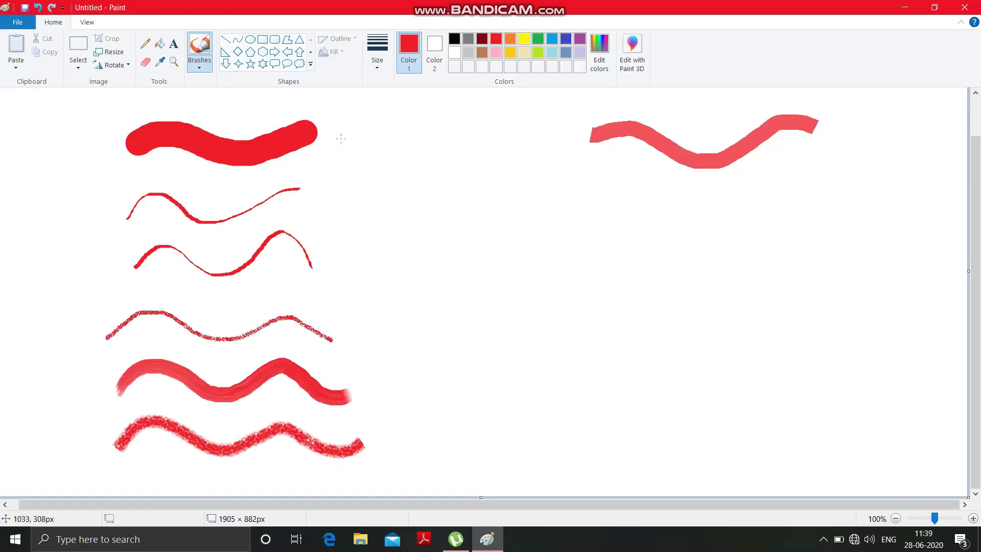
{"action": "left_click", "coordinate": [200, 64]}
{"action": "left_click", "coordinate": [280, 112]}
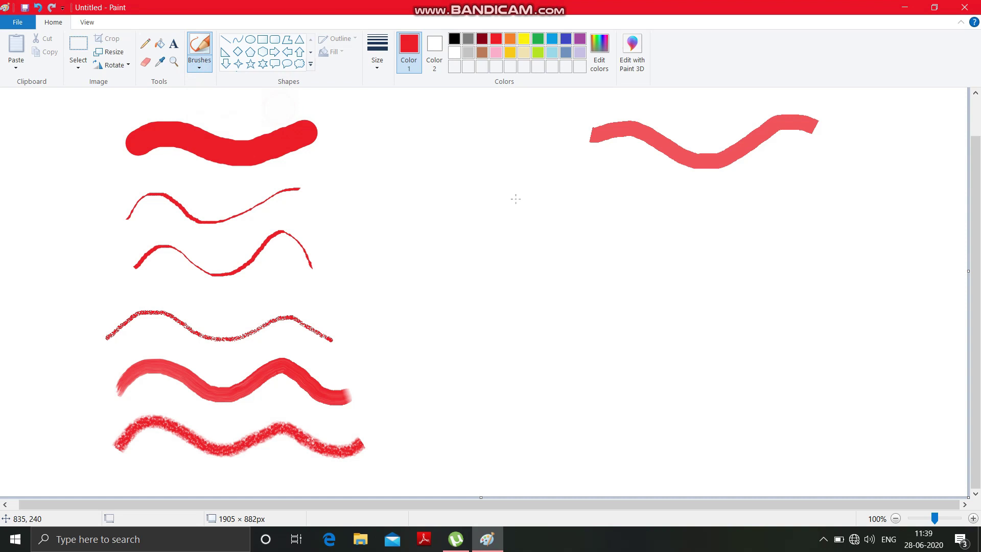
{"action": "left_click_drag", "start_coordinate": [598, 211], "coordinate": [613, 199]}
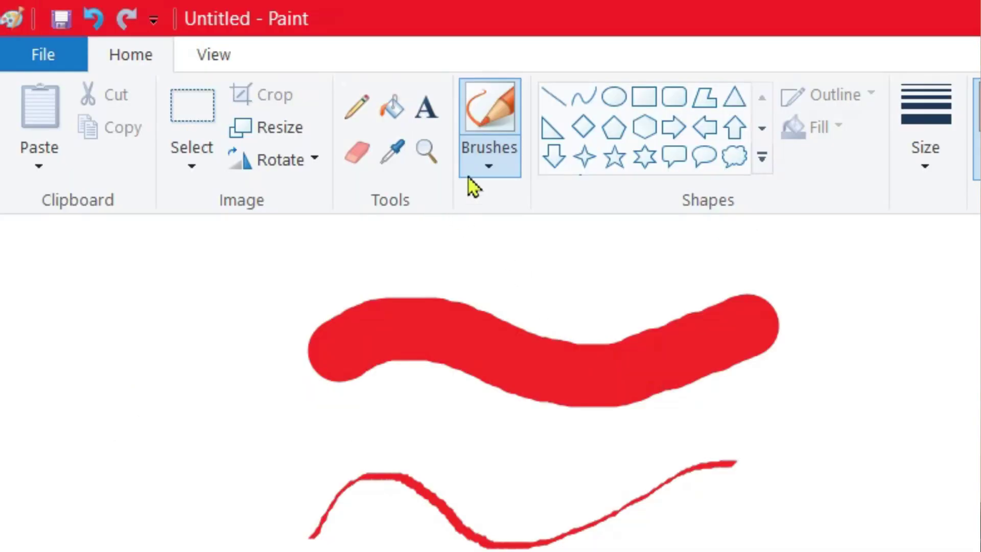
- Paint a watercolor wave in the third row of the second column
{"action": "left_click", "coordinate": [203, 69]}
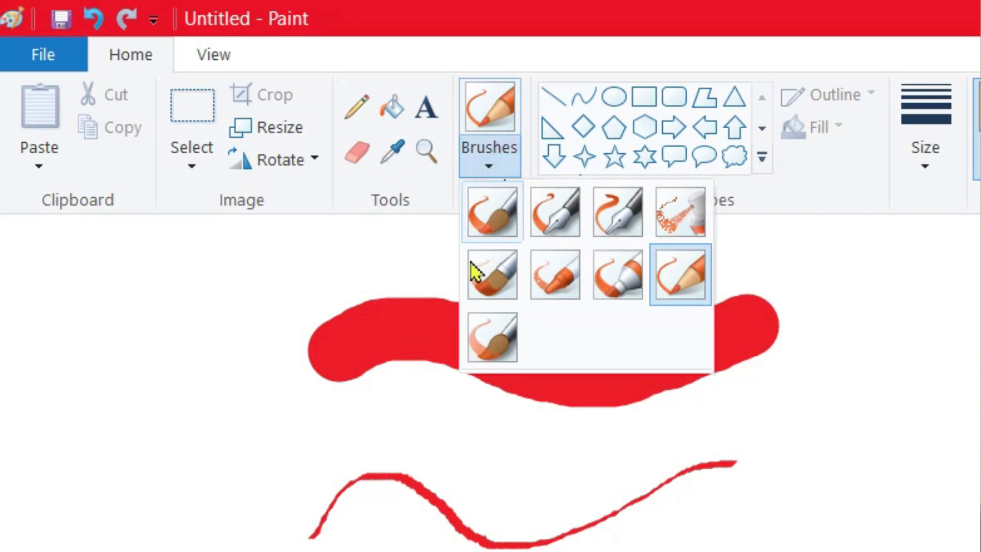
{"action": "left_click", "coordinate": [489, 358]}
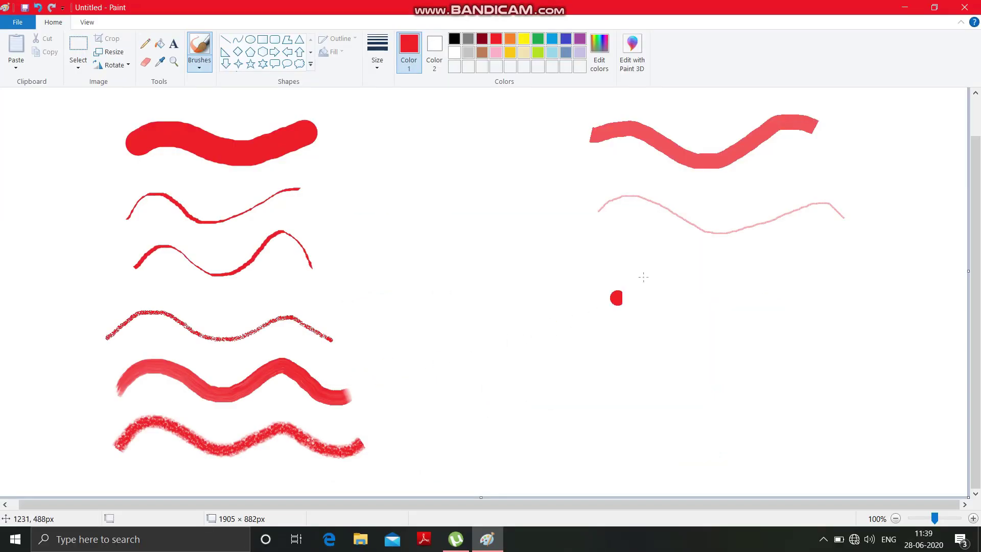
{"action": "mouse_move", "coordinate": [612, 297]}
{"action": "left_mouse_down"}
{"action": "mouse_move", "coordinate": [641, 273]}
{"action": "mouse_move", "coordinate": [667, 273]}
{"action": "mouse_move", "coordinate": [722, 307]}
{"action": "mouse_move", "coordinate": [747, 307]}
{"action": "mouse_move", "coordinate": [808, 280]}
{"action": "mouse_move", "coordinate": [855, 314]}
{"action": "left_mouse_up"}
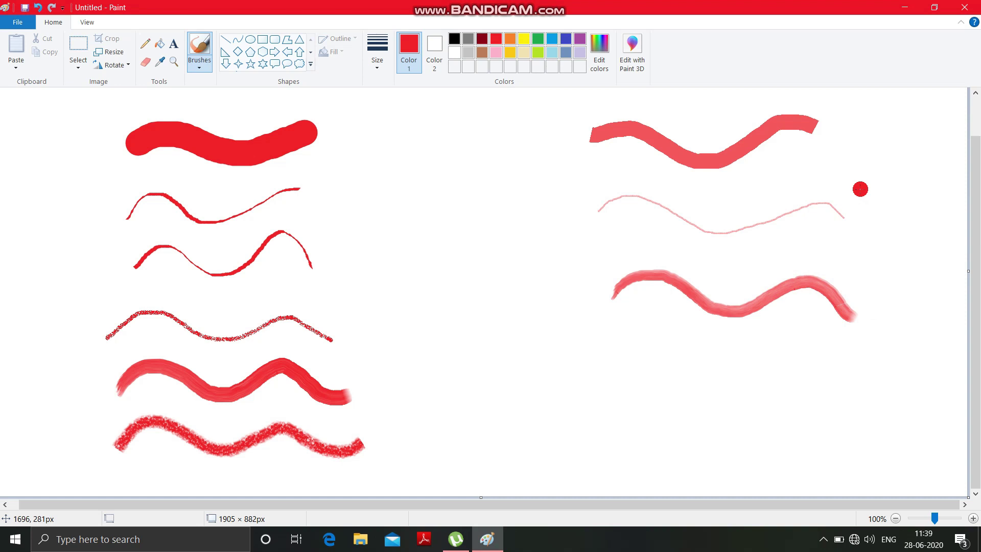